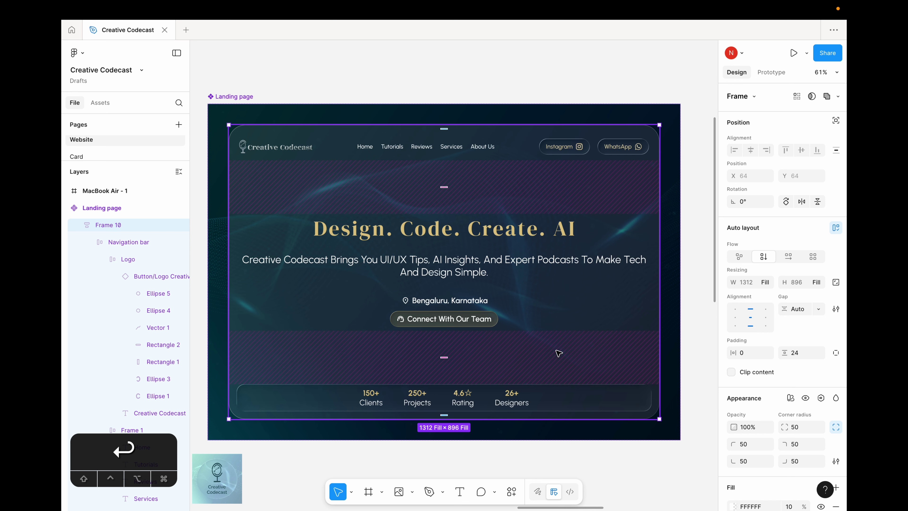
Step: Place a copy of the Landing page component inside the Desktop Page frame, aligned at X 0, Y 0
scroll(550, 351, "down", 6)
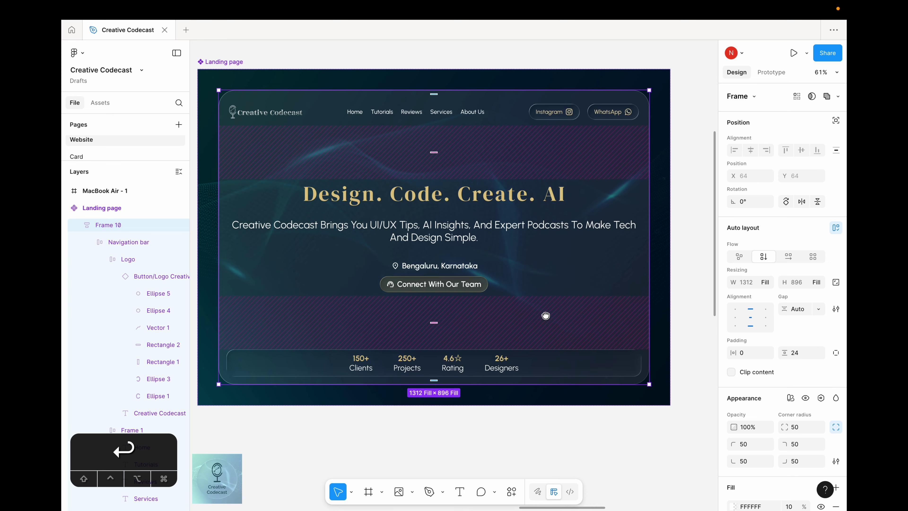
left_click_drag(484, 255, 458, 144)
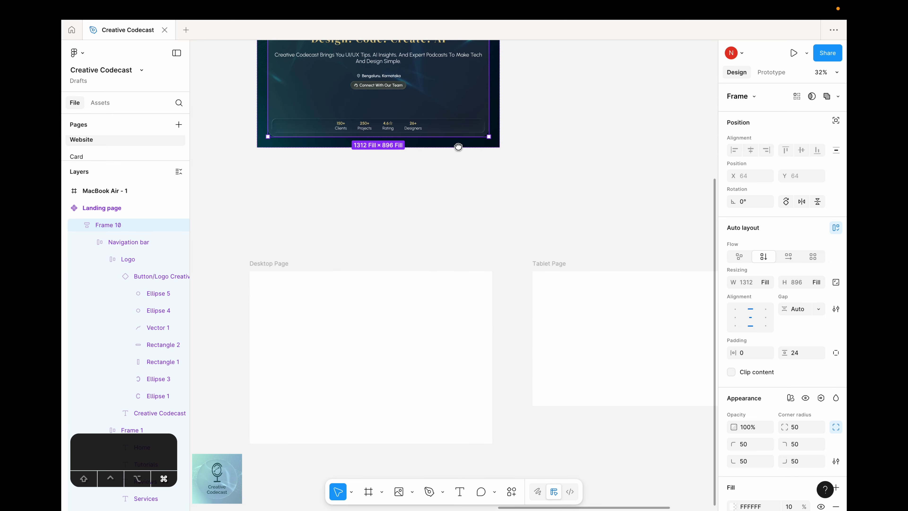
left_click_drag(472, 228, 465, 310)
left_click(462, 308)
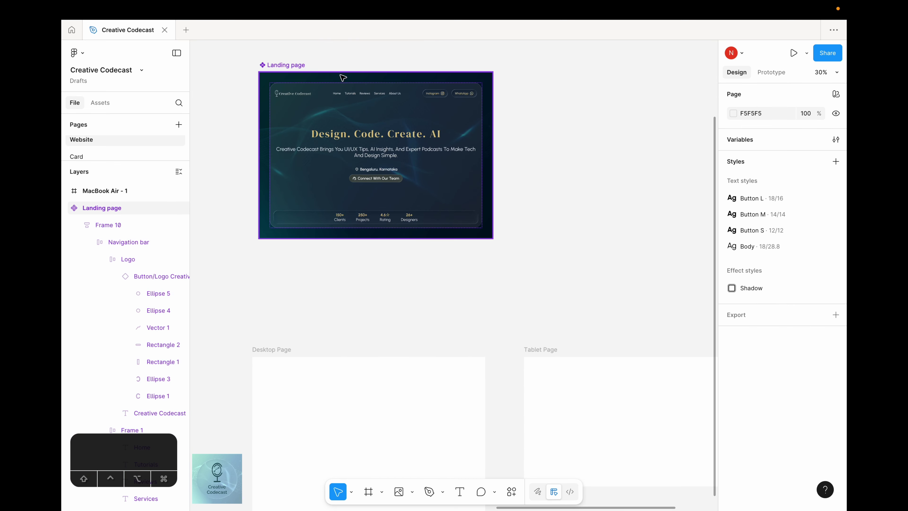
left_click(298, 66)
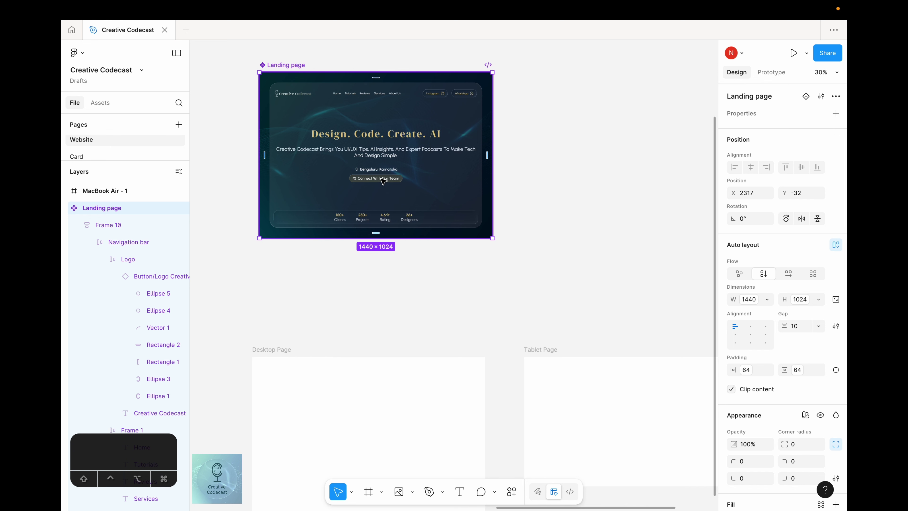
left_click_drag(457, 181, 380, 368)
scroll(381, 368, "down", 5)
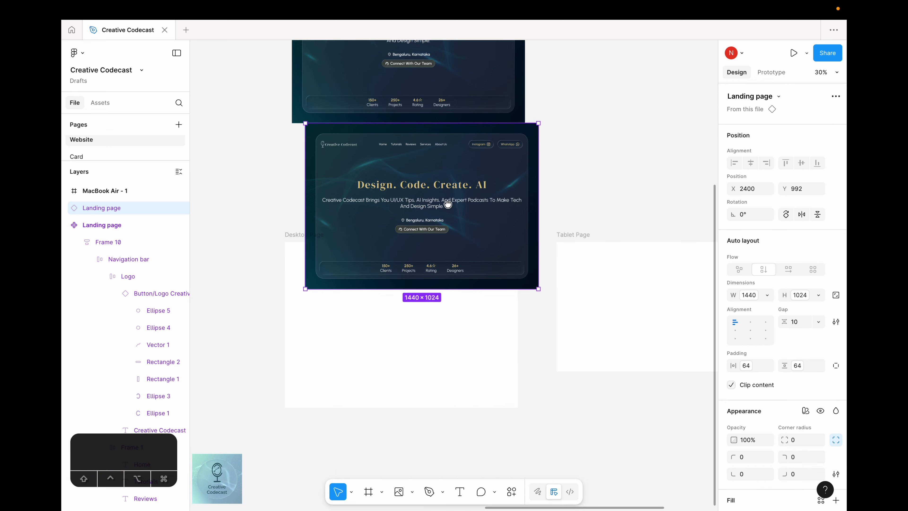
left_click_drag(434, 211, 432, 323)
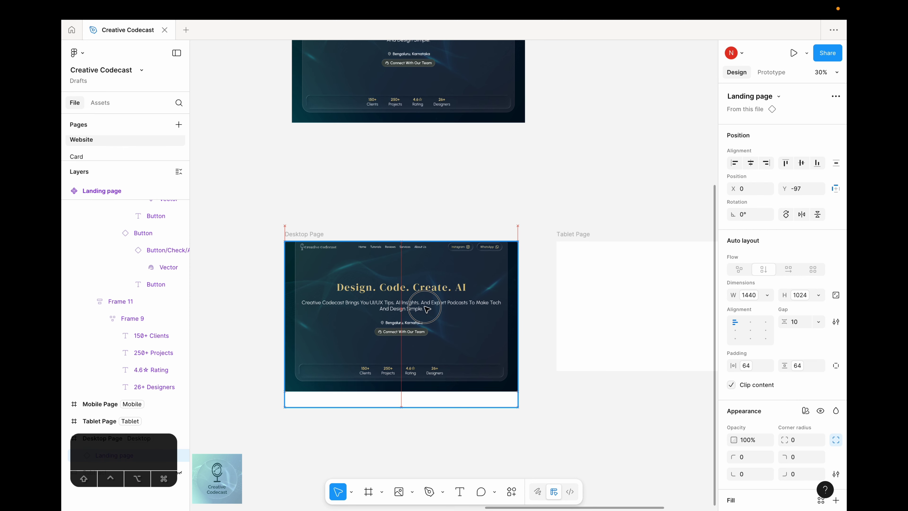
scroll(433, 323, "right", 5)
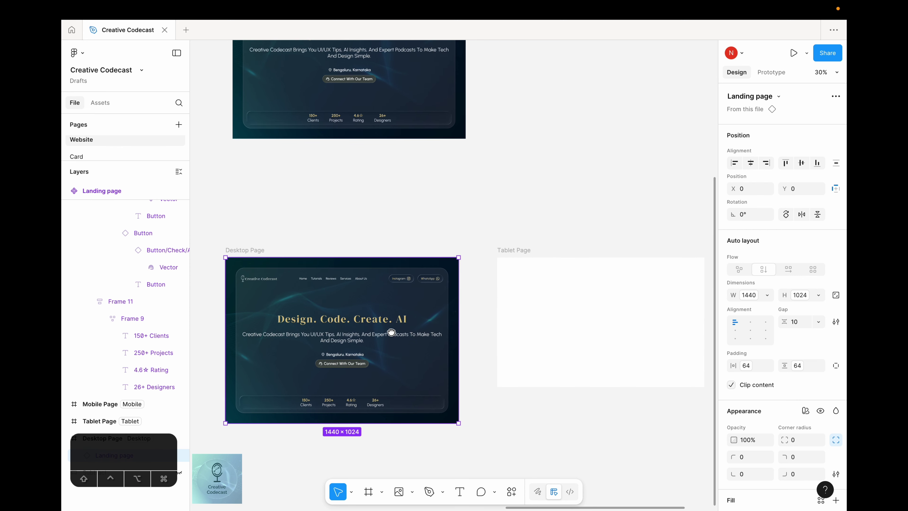
Step: Move the Landing page copy into the Tablet Page frame and from there into the Mobile Page frame
left_click_drag(287, 382, 387, 318)
scroll(436, 345, "right", 5)
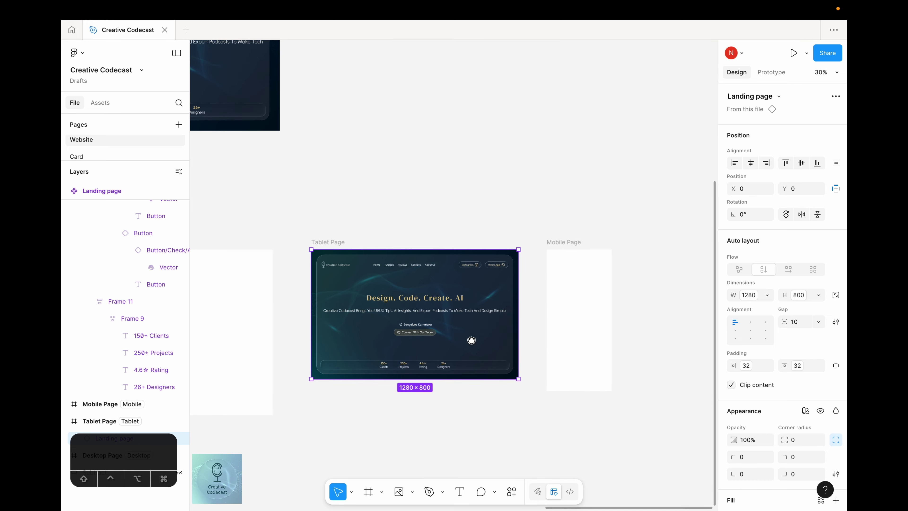
scroll(479, 342, "right", 3)
left_click_drag(371, 328, 540, 327)
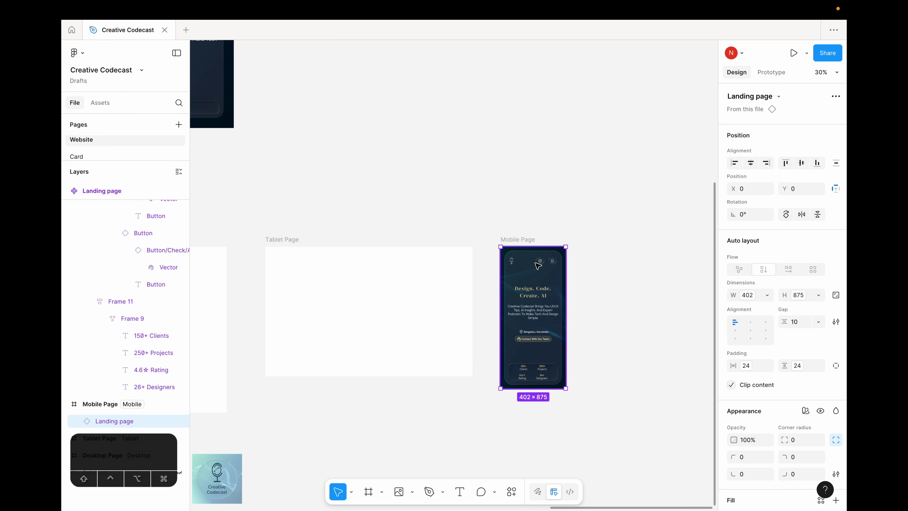
scroll(573, 343, "left", 4)
scroll(572, 344, "up", 3)
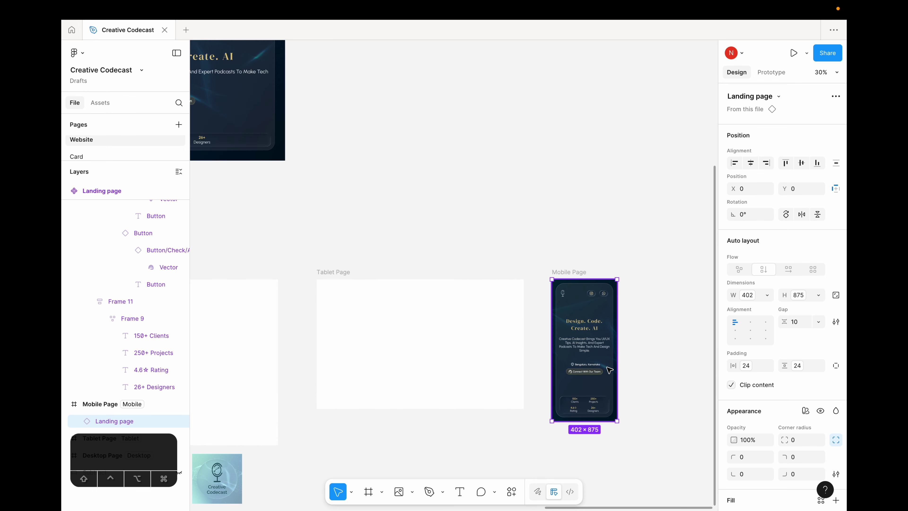
left_click_drag(624, 390, 523, 308)
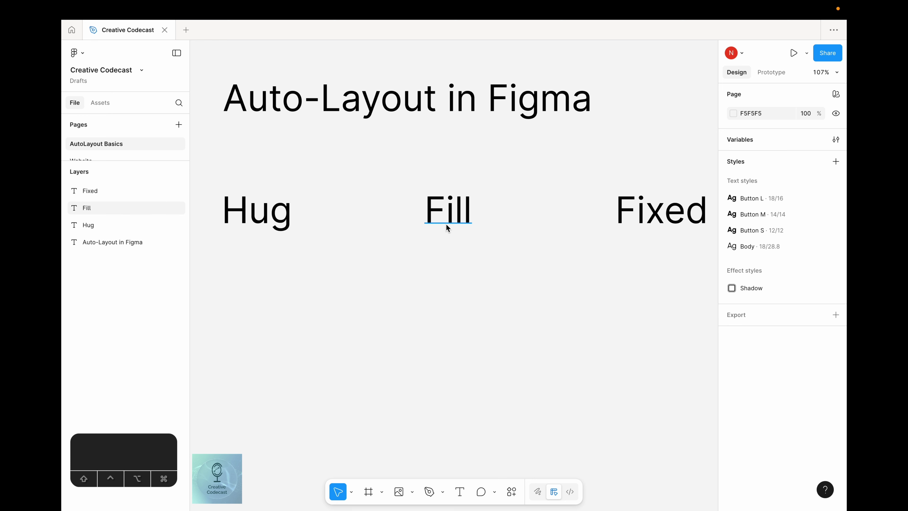
Step: Add the text "Shop Now" on the empty canvas and position it below the Fill heading
left_click_drag(336, 249, 340, 244)
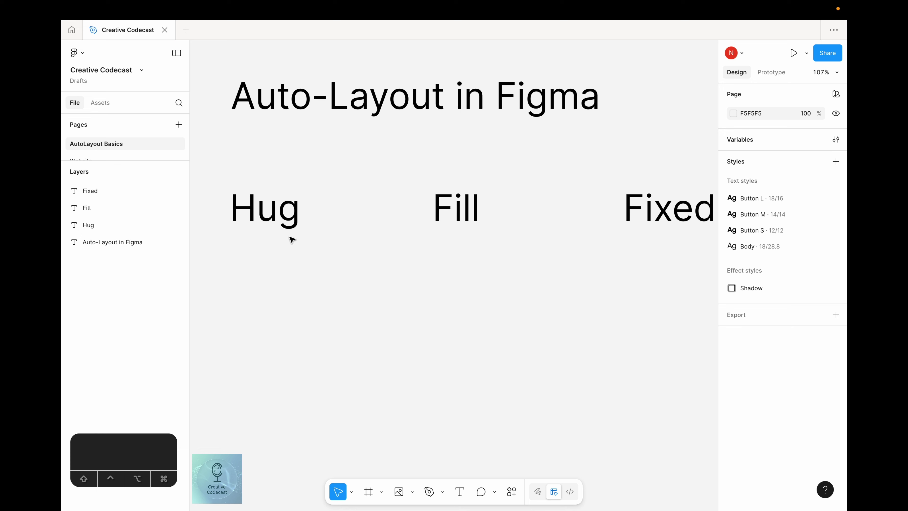
scroll(308, 194, "down", 1)
scroll(308, 193, "left", 1)
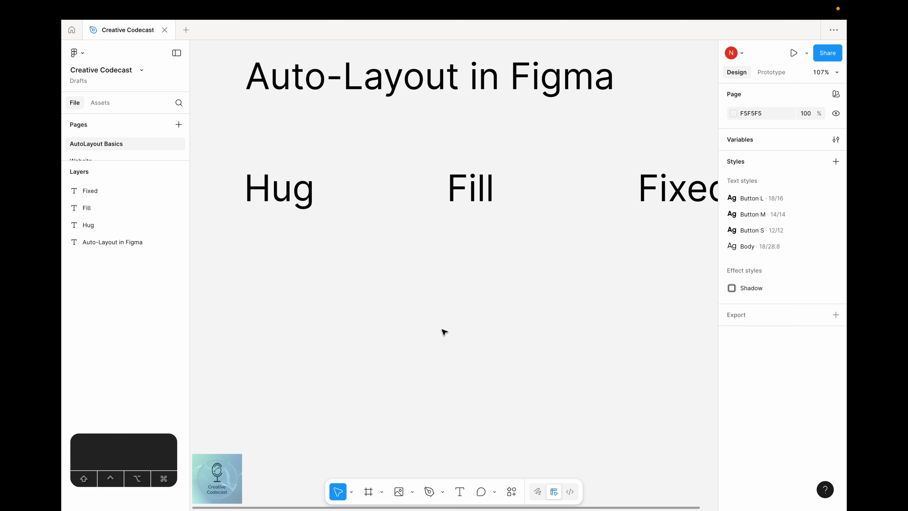
left_click(453, 499)
left_click(429, 306)
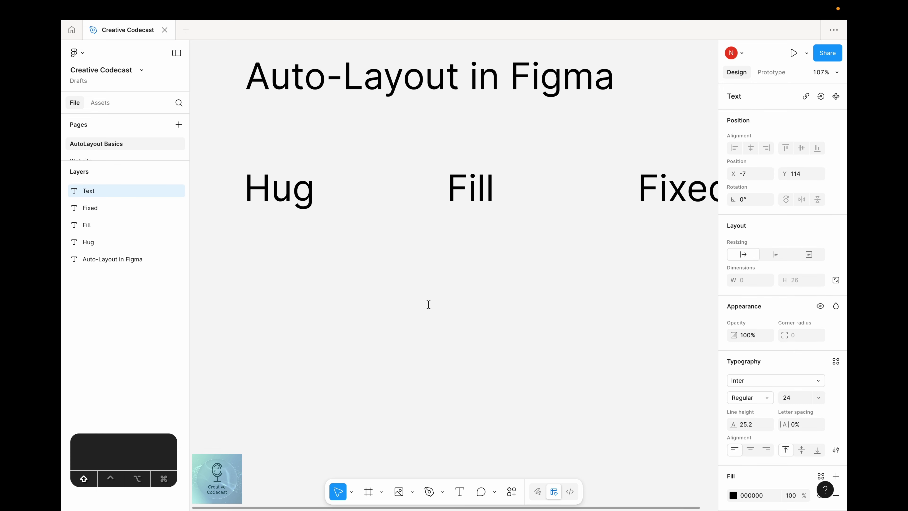
type("Shop Now")
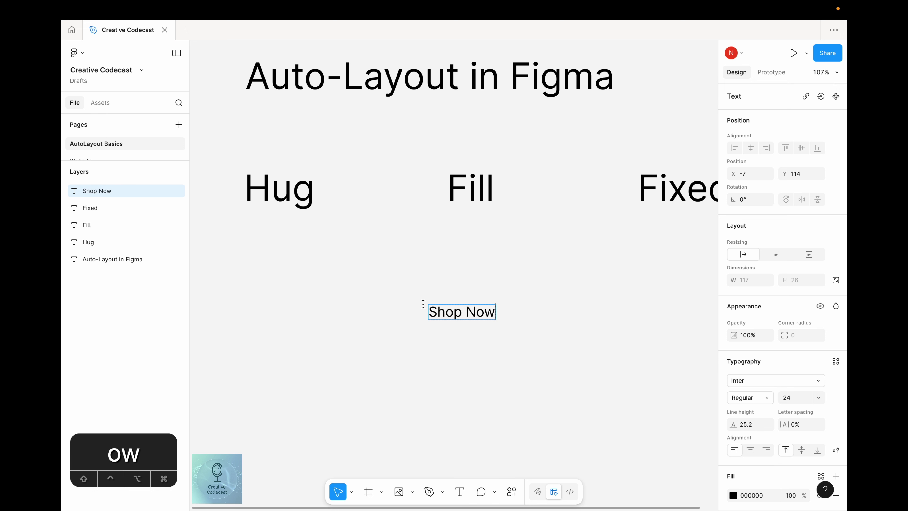
key("Escape")
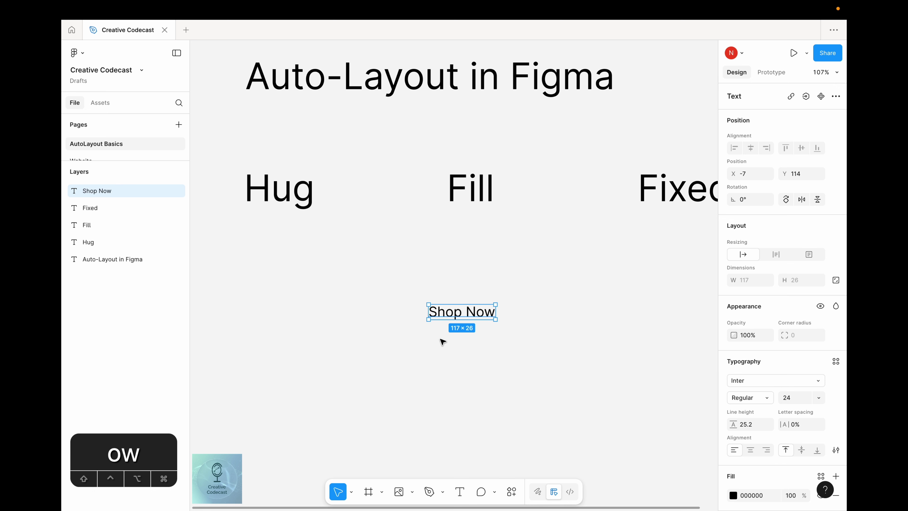
left_click_drag(450, 314, 429, 285)
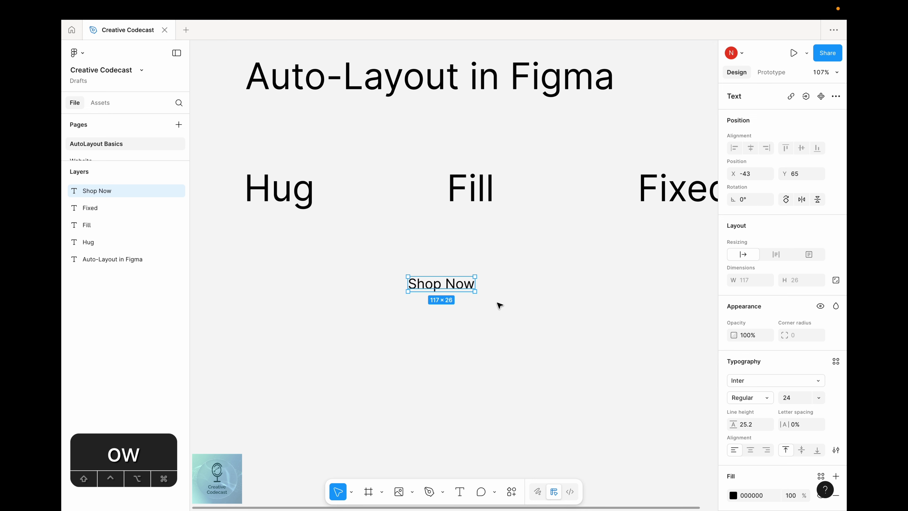
Step: Wrap the Shop Now text in an auto-layout frame and fill the frame with pink FFA2A2
key("shift+a")
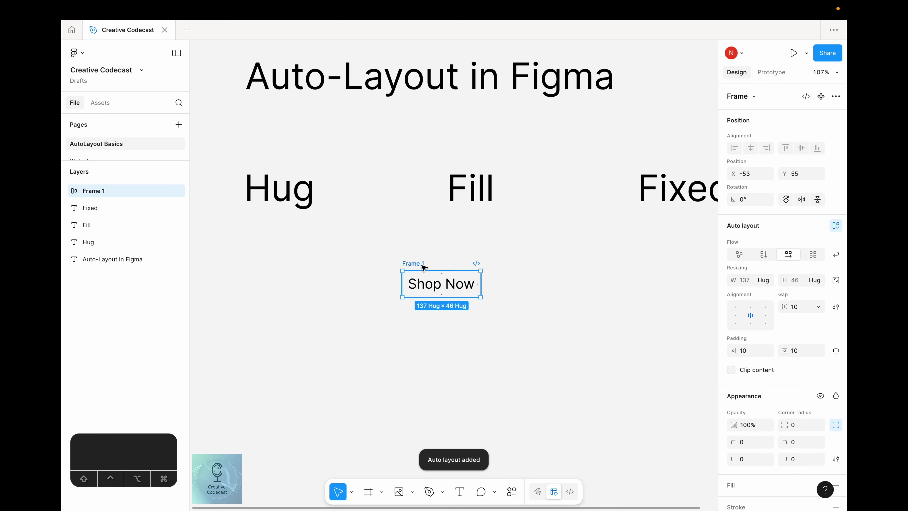
left_click(65, 190)
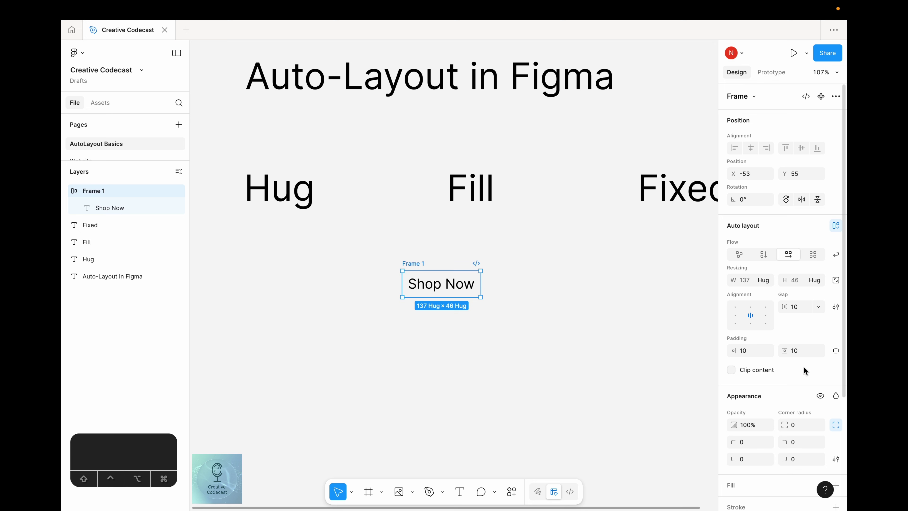
scroll(803, 371, "down", 5)
left_click(836, 339)
left_click(733, 359)
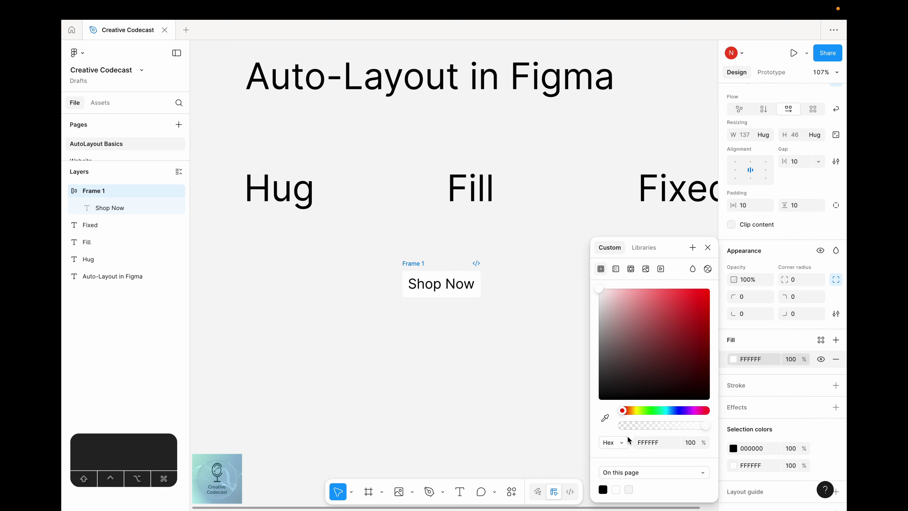
left_click(640, 289)
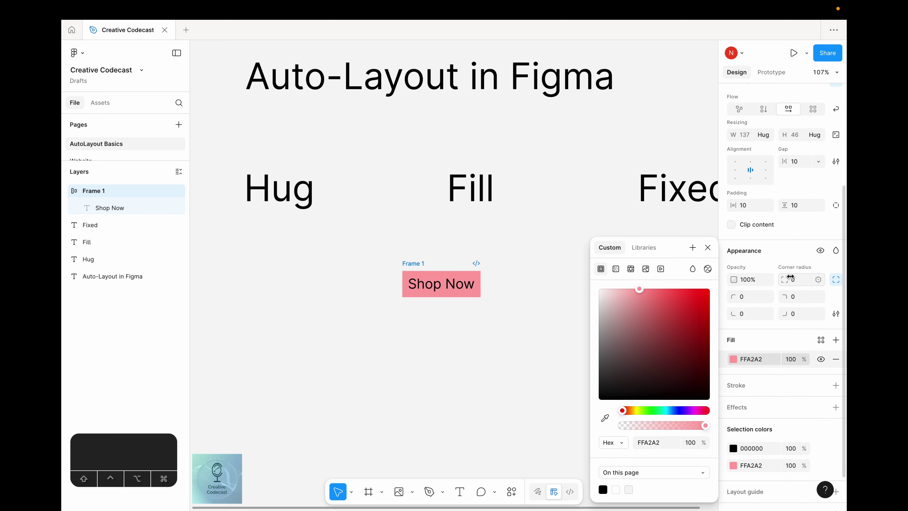
Step: Set the Shop Now frame's corner radius to 10 and move the frame below the Hug heading
key("Return")
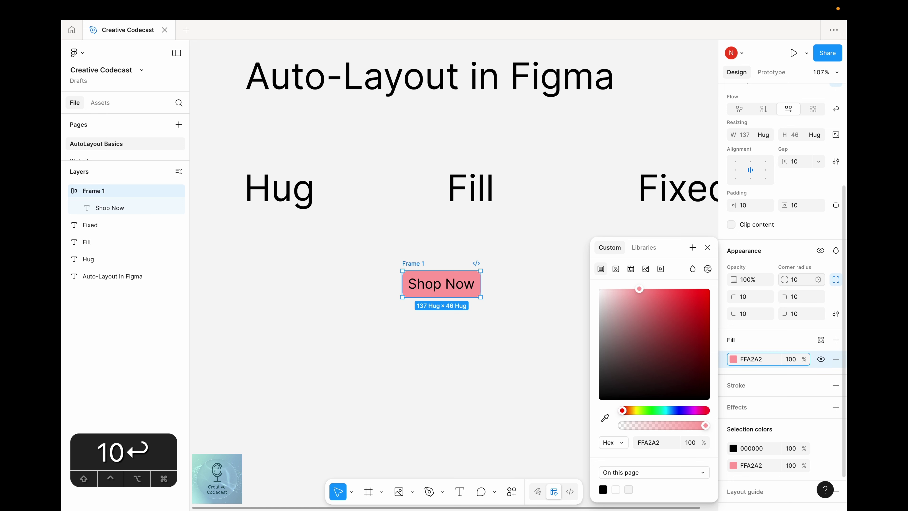
left_click(511, 361)
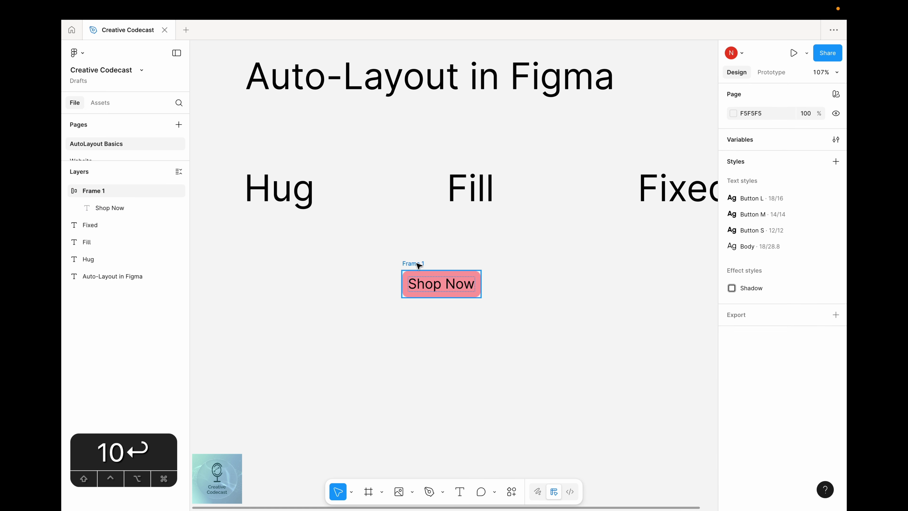
left_click(419, 266)
left_click_drag(451, 291, 290, 267)
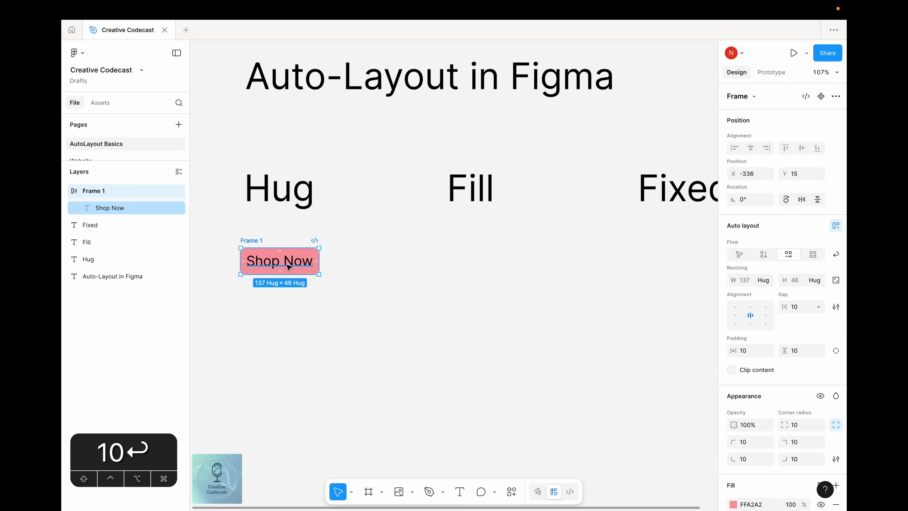
Step: Rename the Shop Now button's auto-layout frame as Mother
scroll(415, 349, "left", 4)
scroll(422, 345, "up", 5)
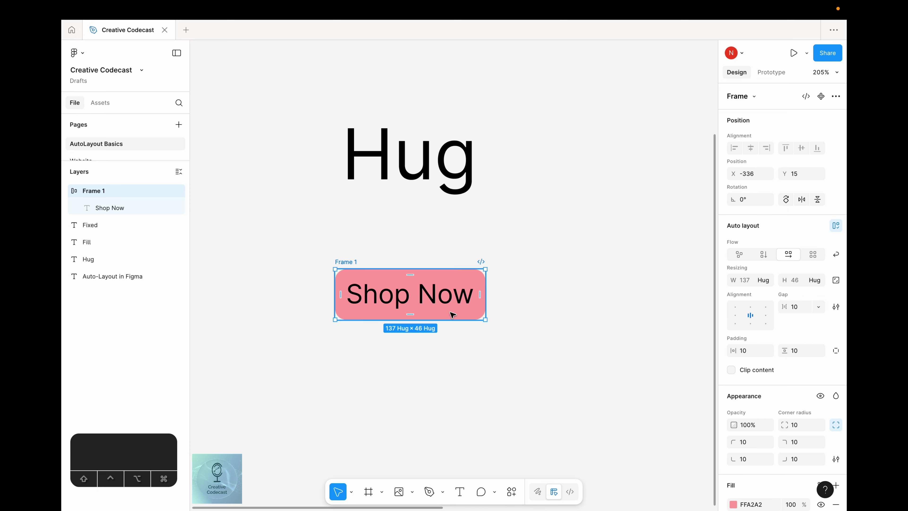
right_click(96, 197)
left_click(141, 255)
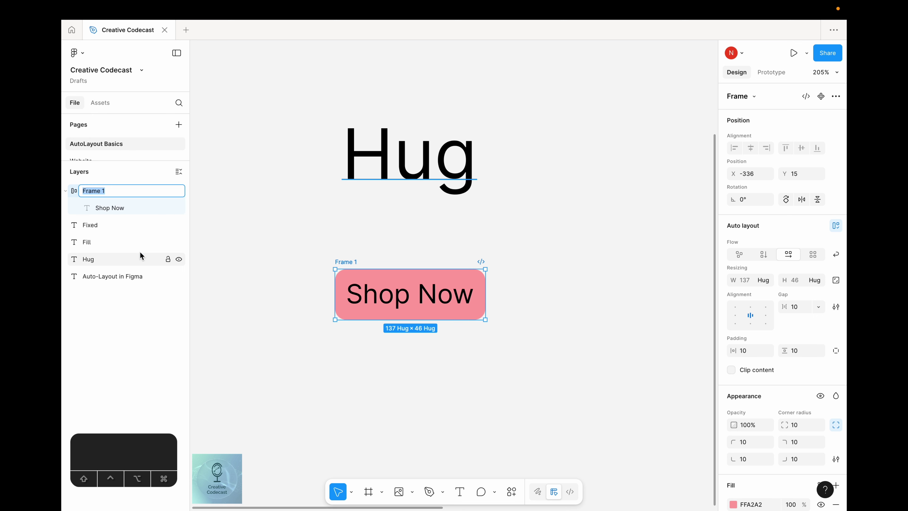
type("Mother")
key("Return")
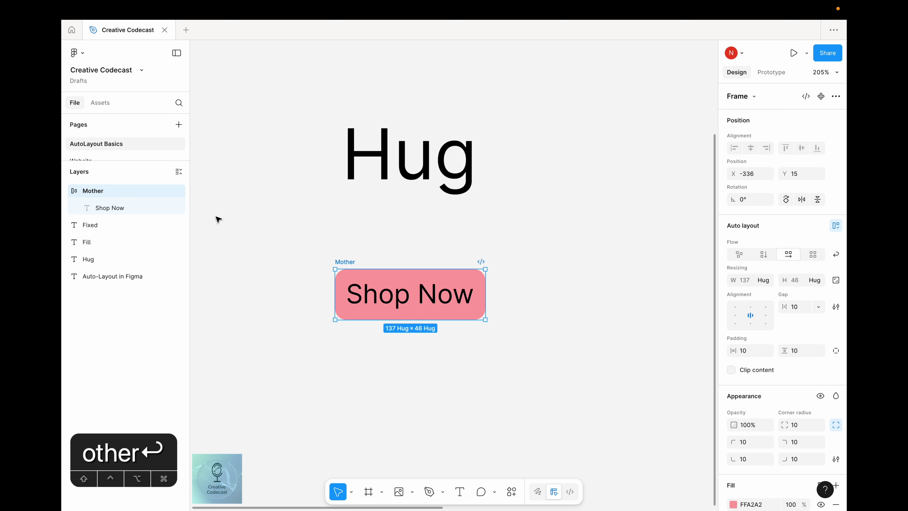
Step: Extend the text inside the Mother frame to "Shop Now at 50%" to test the hug resizing
left_click(105, 212)
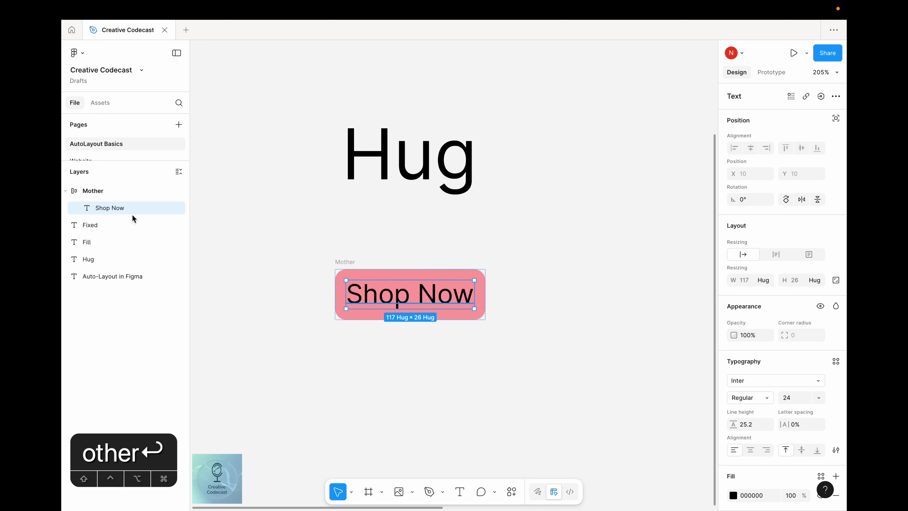
left_click(101, 190)
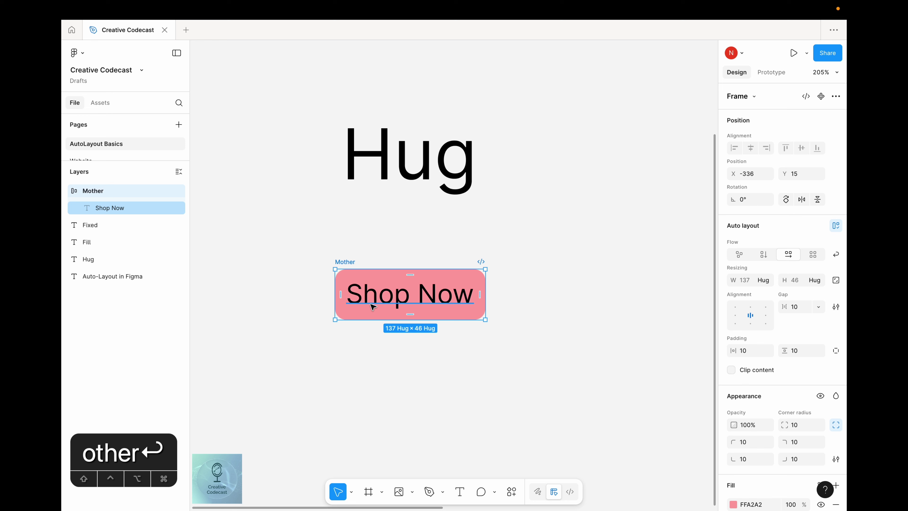
left_click(391, 306)
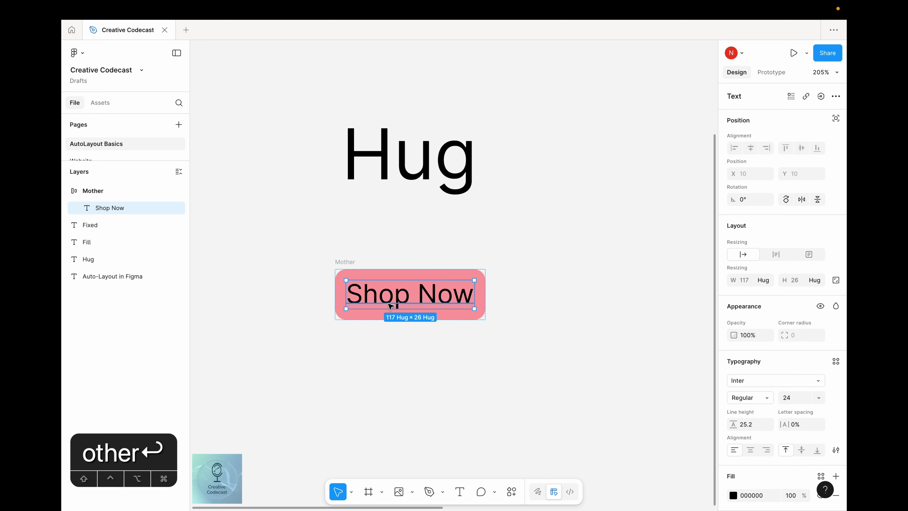
key("Return")
key("Return")
left_click(453, 301)
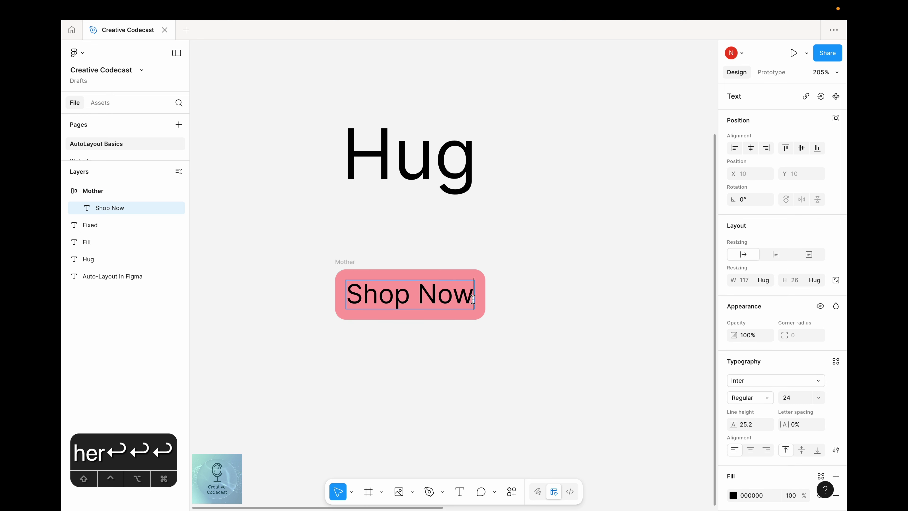
key("shift")
type("at 50%")
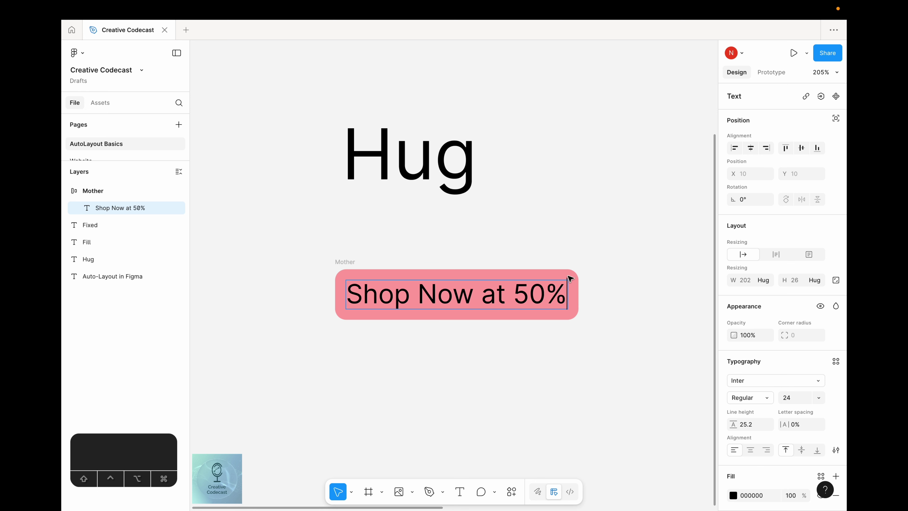
Step: Delete the added "at 50%" from the button text so it reads "Shop Now"
key("BackSpace")
key("BackSpace")
key("BackSpace")
key("BackSpace")
key("BackSpace")
key("BackSpace")
key("BackSpace")
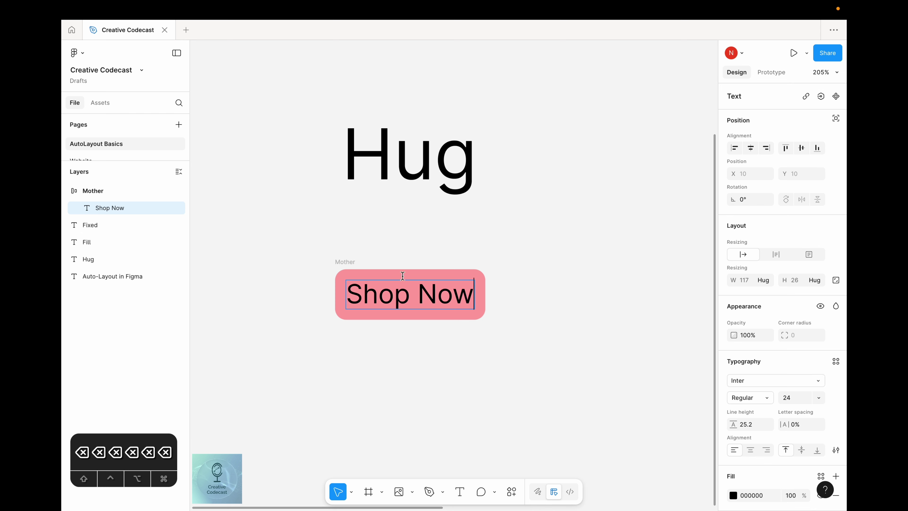
Step: Move the Mother frame up to Y -5, closer to the Hug heading
left_click(479, 314)
left_click_drag(568, 307, 379, 303)
scroll(378, 303, "down", 5)
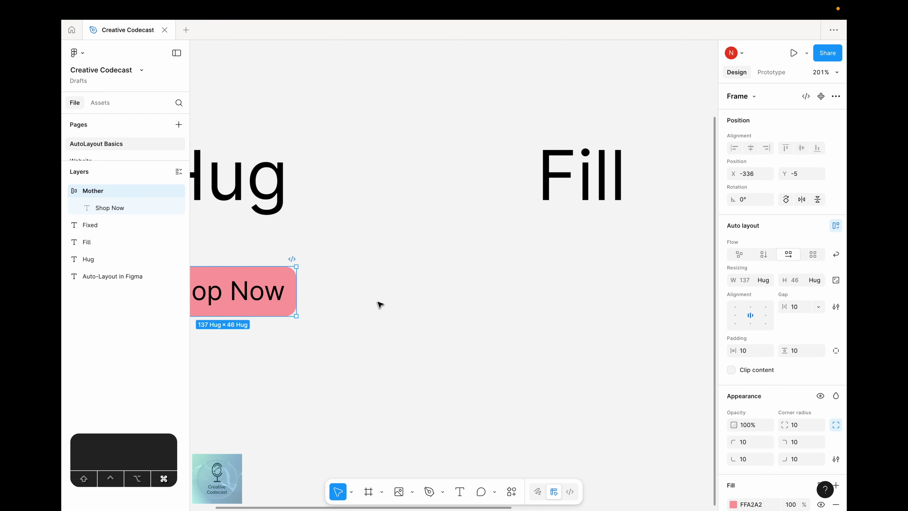
scroll(427, 288, "right", 2)
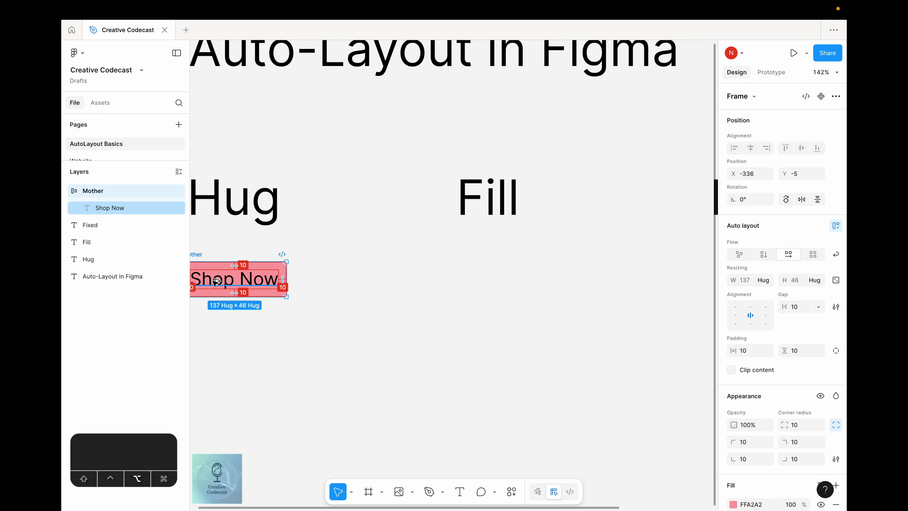
Step: Duplicate the Mother button frame below the Fill heading and rename the copy as Child
left_click_drag(339, 287, 461, 296)
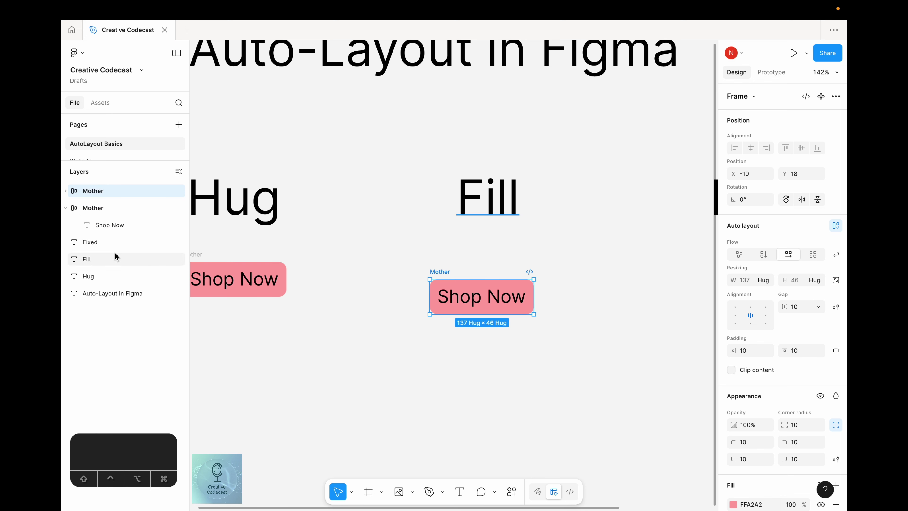
right_click(90, 195)
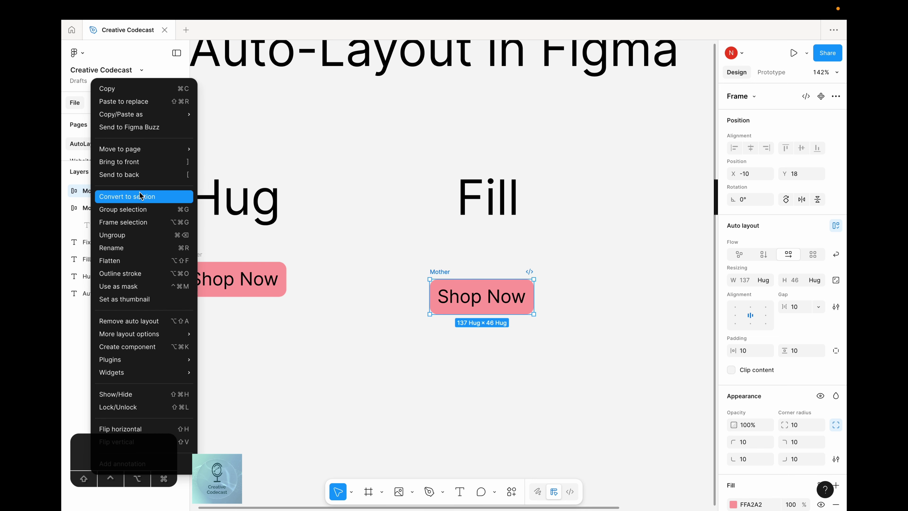
left_click(147, 248)
type("Child")
key("Return")
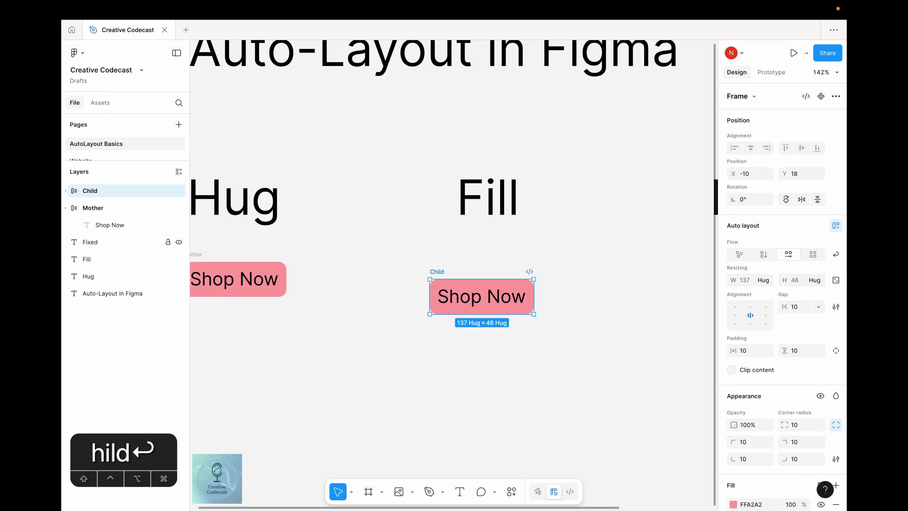
Step: Draw a frame about 243 by 158 around the Child button and apply auto layout to it
left_click(465, 348)
left_click(380, 492)
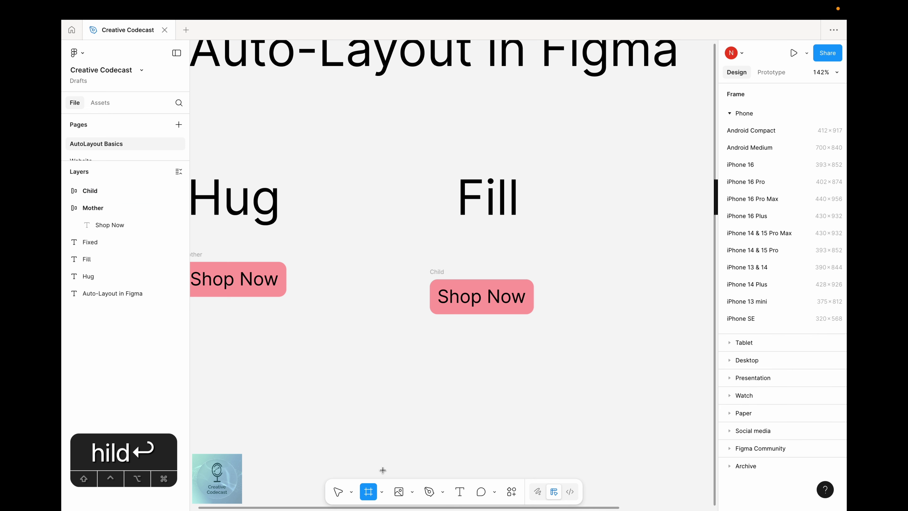
mouse_move(389, 238)
left_mouse_down()
mouse_move(582, 365)
mouse_move(572, 370)
mouse_move(575, 357)
left_mouse_up()
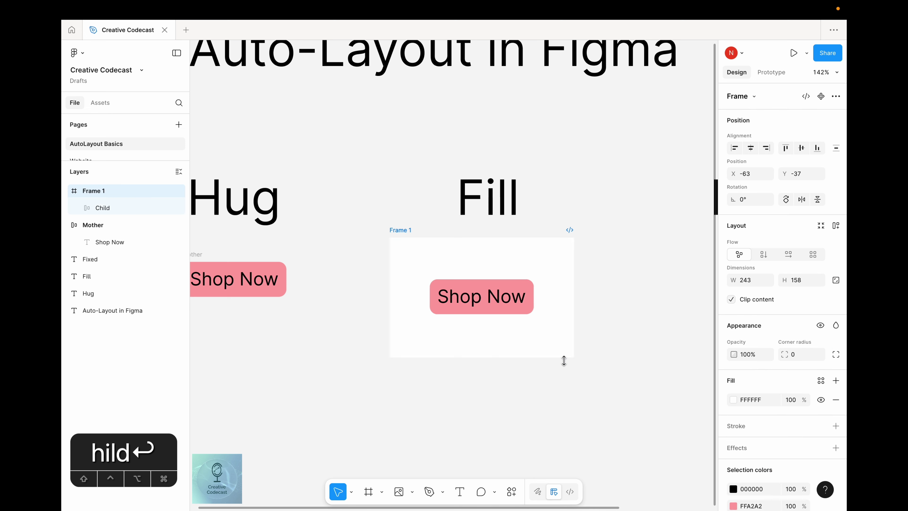
key("shift+a")
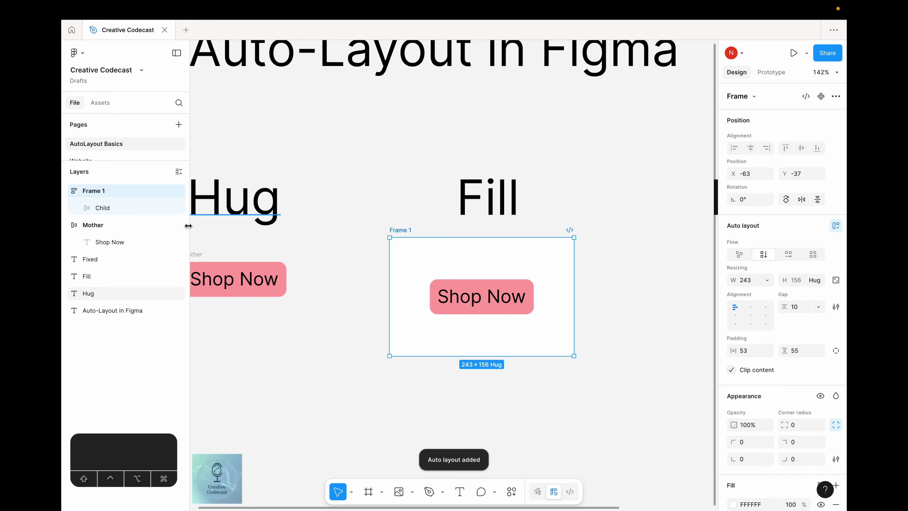
Step: Rename the new auto-layout frame around the Child button as Mother
right_click(127, 193)
left_click(160, 249)
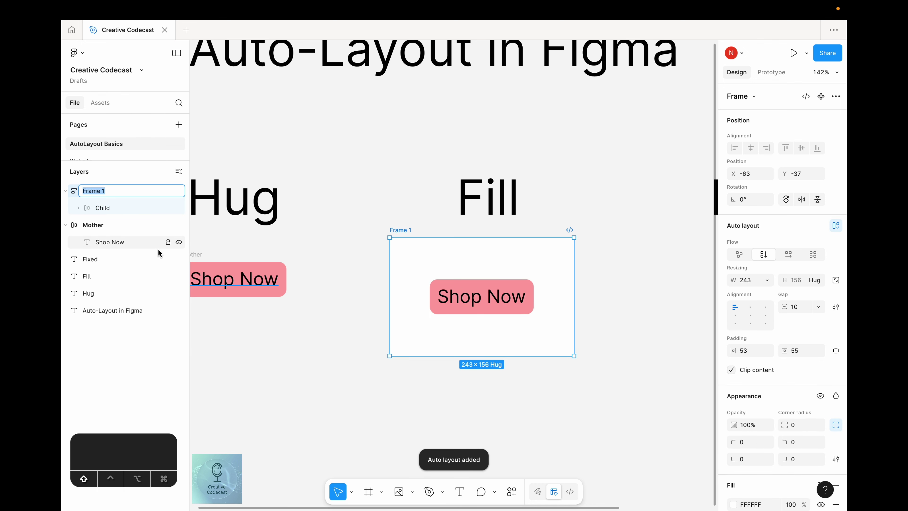
type("Mother")
key("Return")
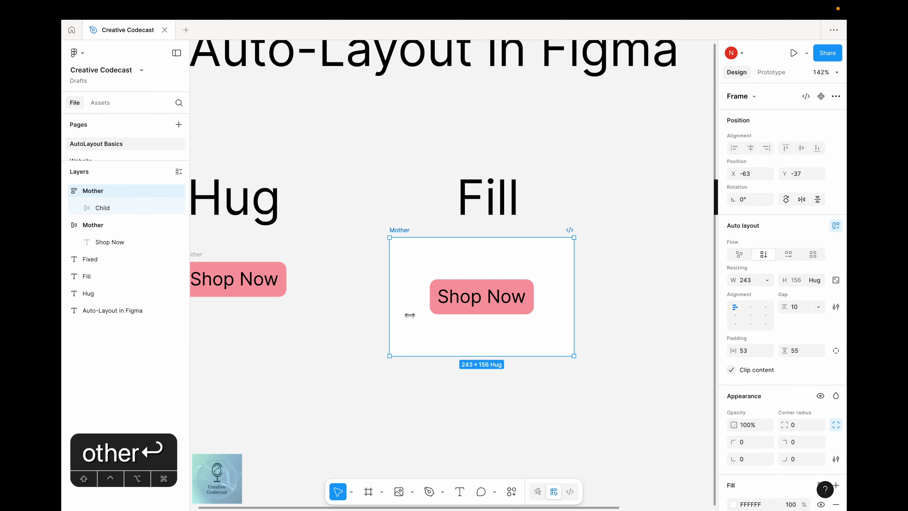
Step: Move the Mother frame under the Fill heading to X -50, Y -10
left_click(374, 346)
left_click_drag(390, 243, 410, 264)
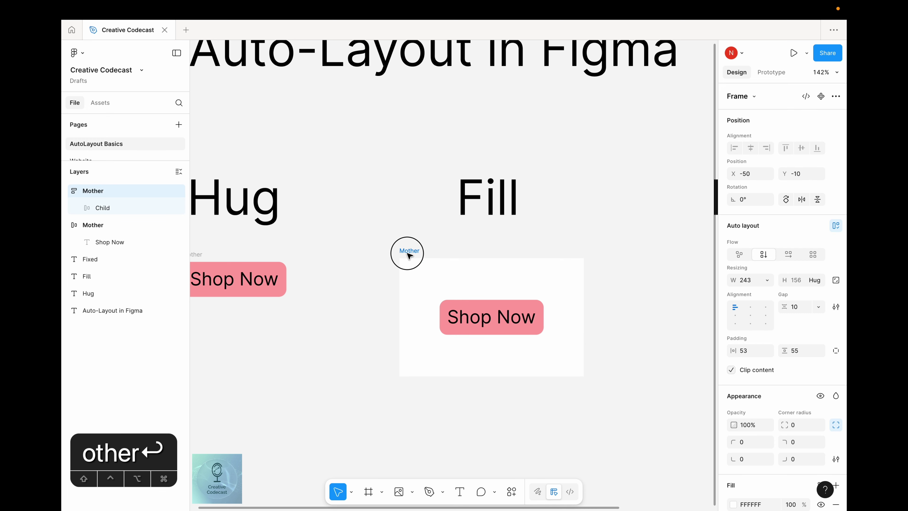
left_click_drag(286, 245, 326, 243)
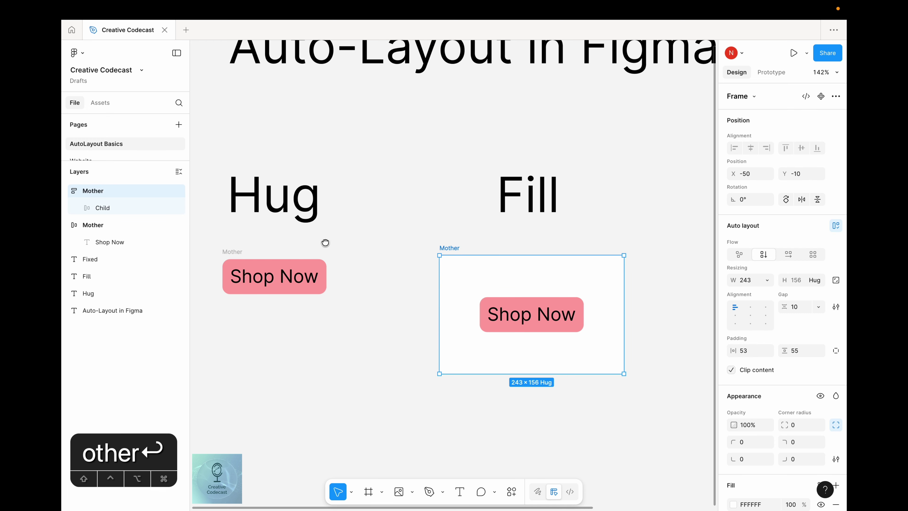
left_click_drag(452, 263, 401, 251)
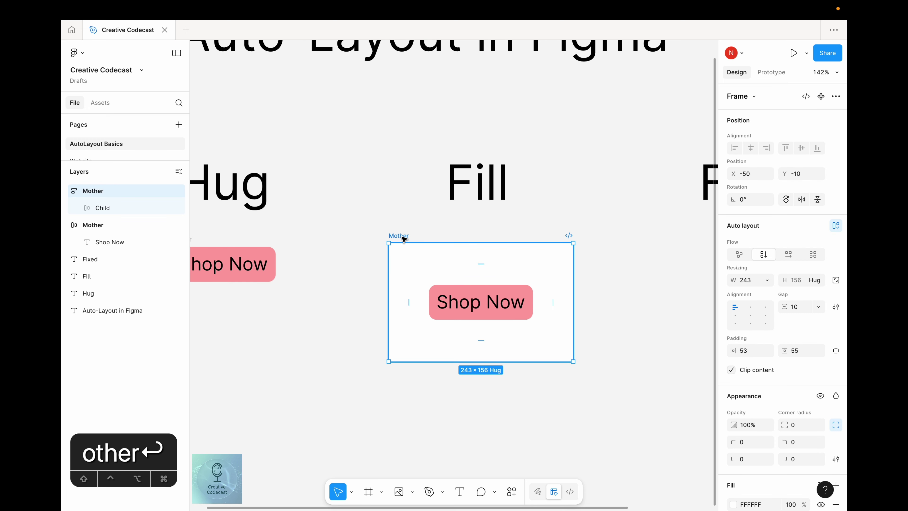
Step: Widen the Mother frame under the Fill heading to about 269 to test the button's fill resizing
left_click_drag(574, 321, 589, 328)
scroll(507, 353, "left", 5)
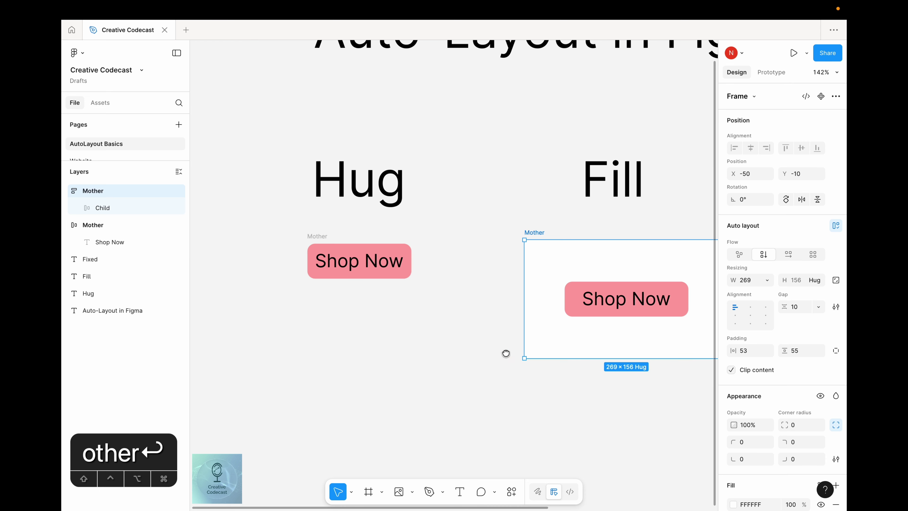
scroll(346, 261, "right", 10)
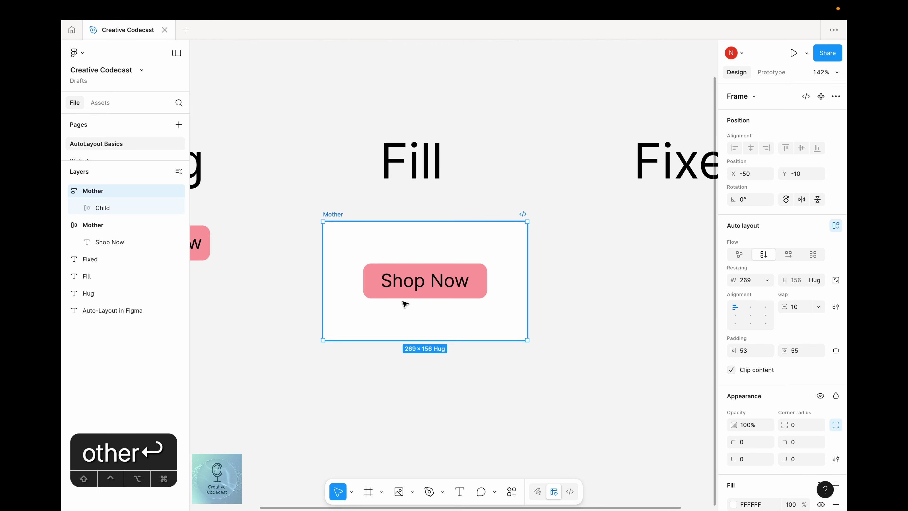
Step: Duplicate the Fill example's Mother frame to X 324, Y -10 below the Fixed heading
scroll(434, 313, "left", 1)
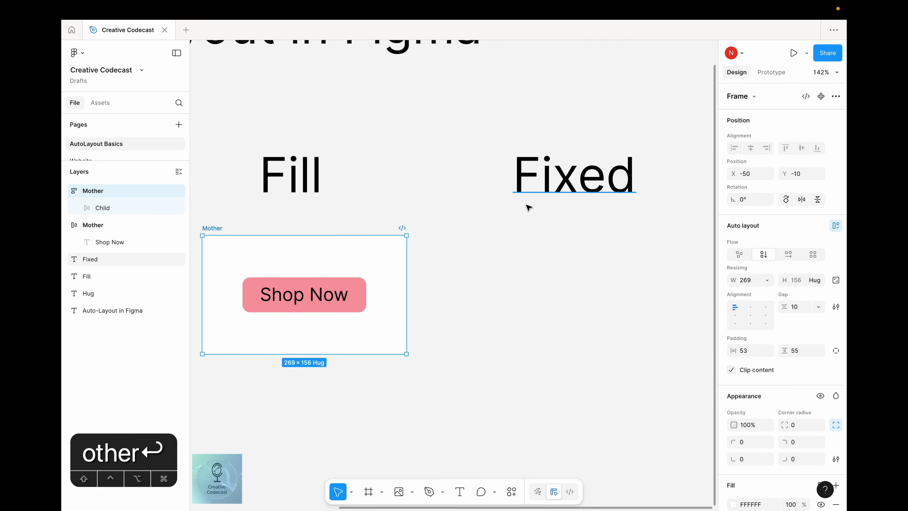
left_click(252, 257)
left_click_drag(252, 257, 537, 254)
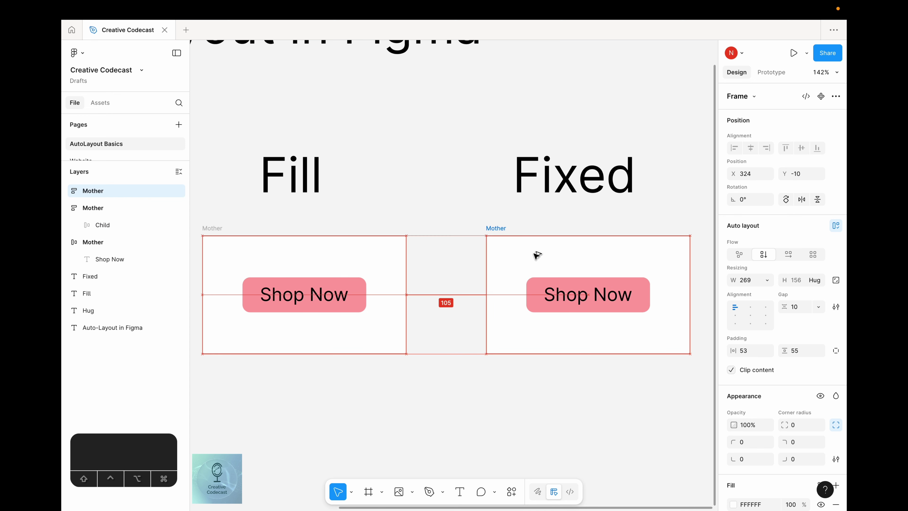
Step: Switch the Child button in the frame under the Fixed heading from Fill container to Fixed width
scroll(519, 254, "right", 5)
left_click(497, 290)
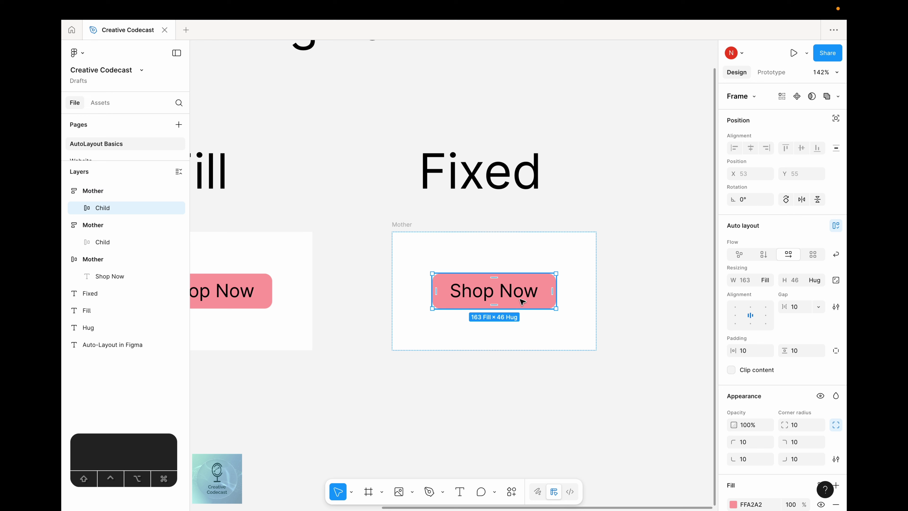
left_click(767, 281)
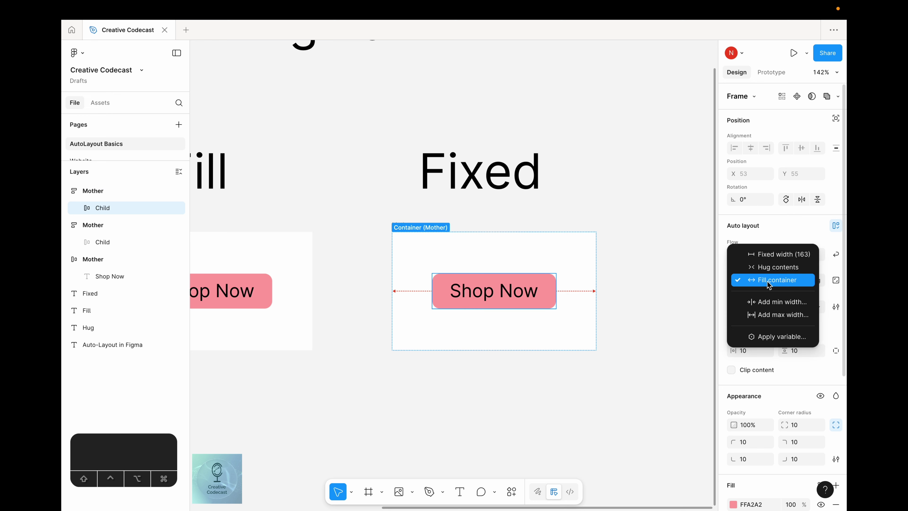
left_click(772, 257)
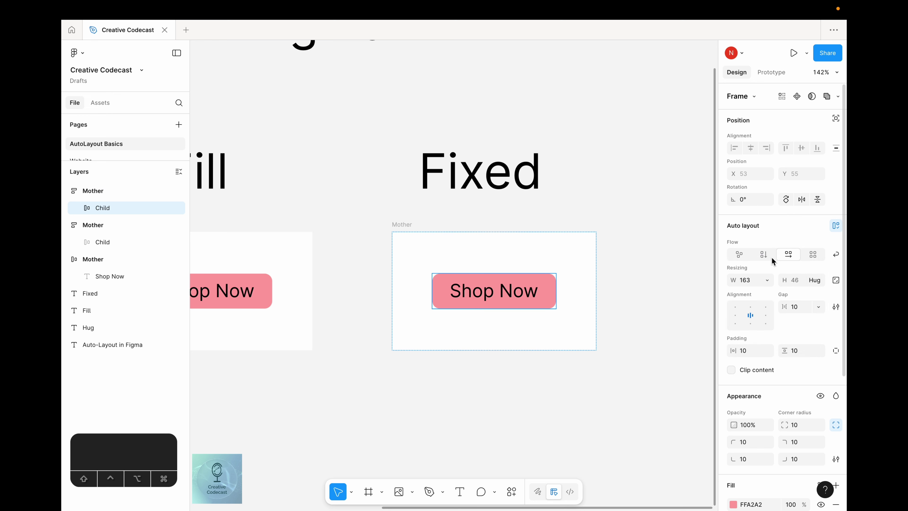
Step: Widen the Mother frame under the Fixed heading to about 406 to test the button's fixed width
left_click(408, 230)
left_click_drag(597, 322, 624, 326)
left_click(461, 308)
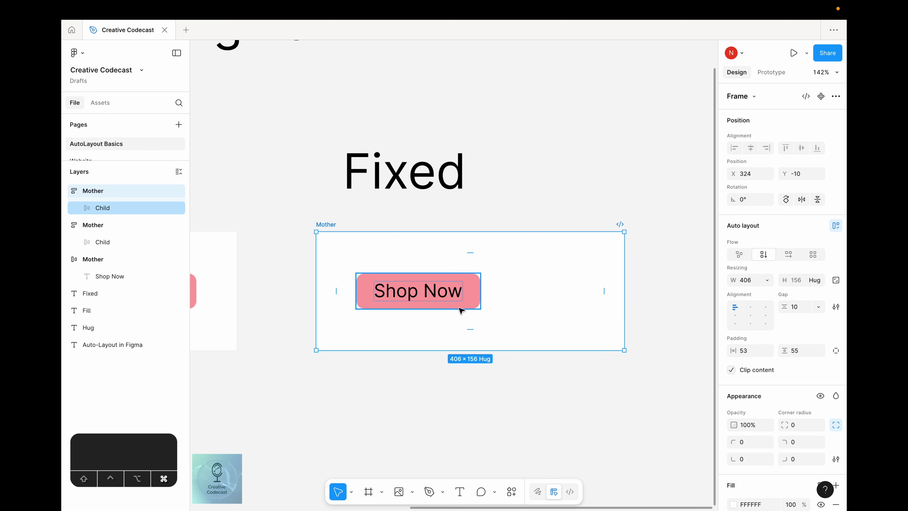
Step: Undo the widening of the Mother frame under the Fixed heading
key("super+z")
key("super+z")
key("super+z")
Step: Compare the Hug, Fill and Fixed button examples side by side on the AutoLayout Basics page
scroll(416, 318, "left", 5)
scroll(481, 339, "down", 2)
left_click_drag(440, 331, 530, 323)
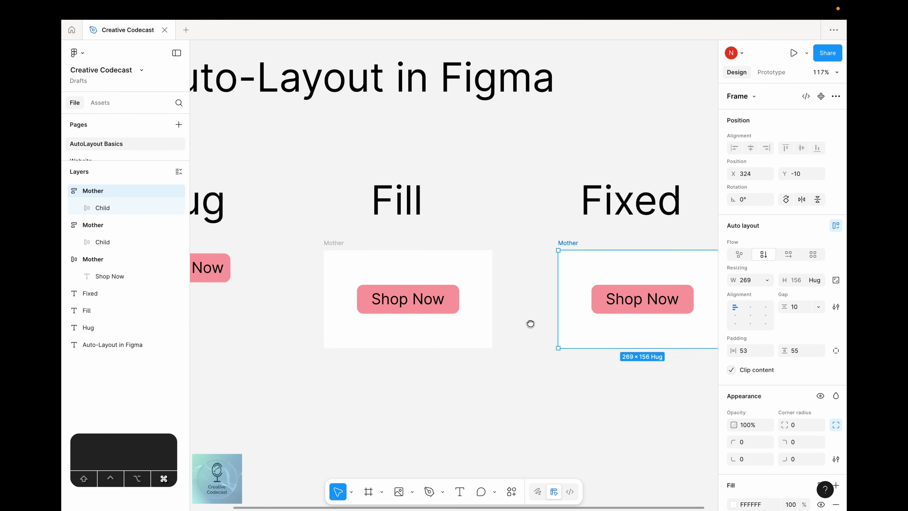
scroll(531, 323, "down", 2)
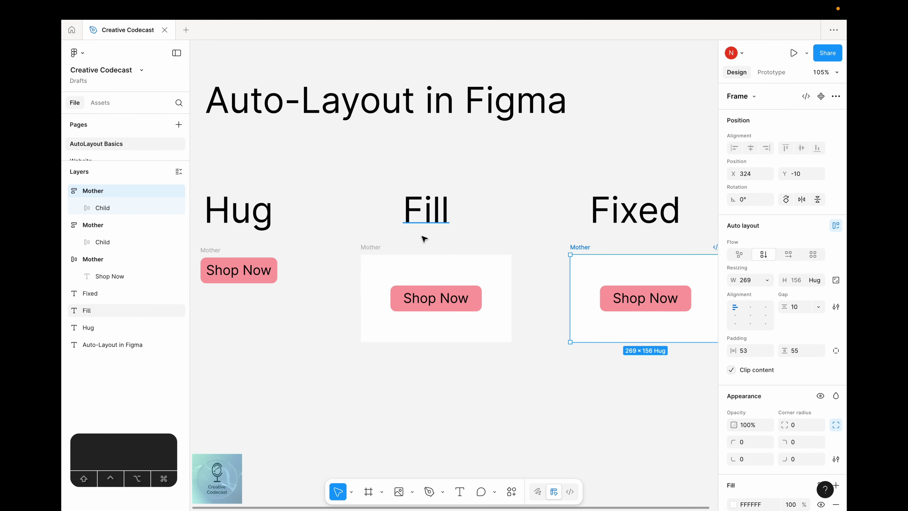
left_click_drag(525, 267, 521, 263)
left_click(380, 378)
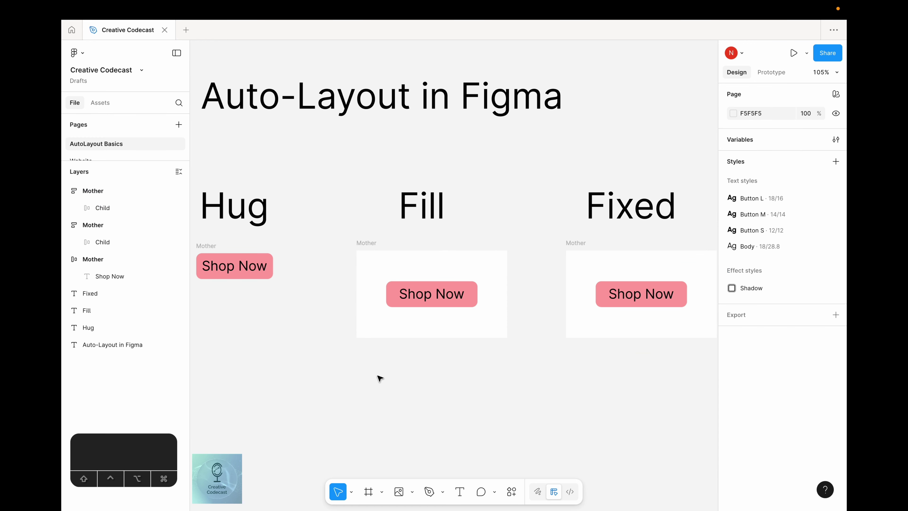
scroll(428, 373, "left", 2)
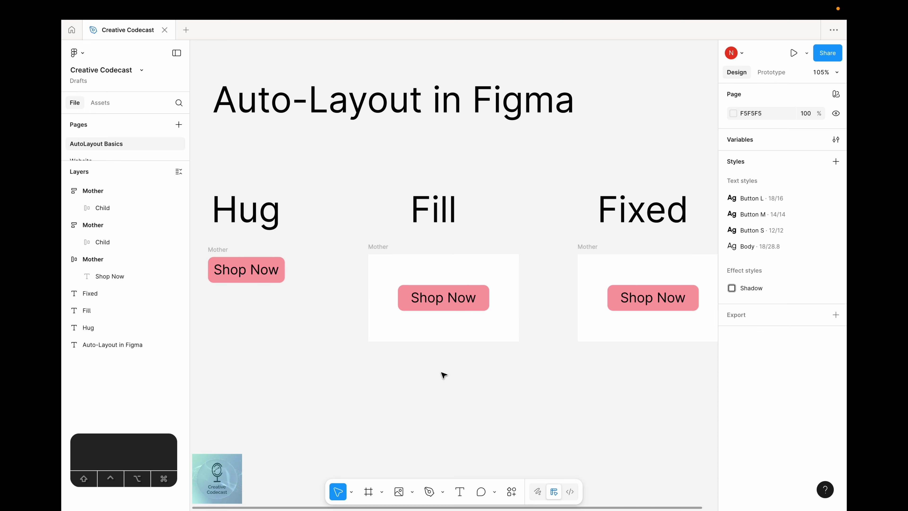
left_click_drag(440, 373, 444, 374)
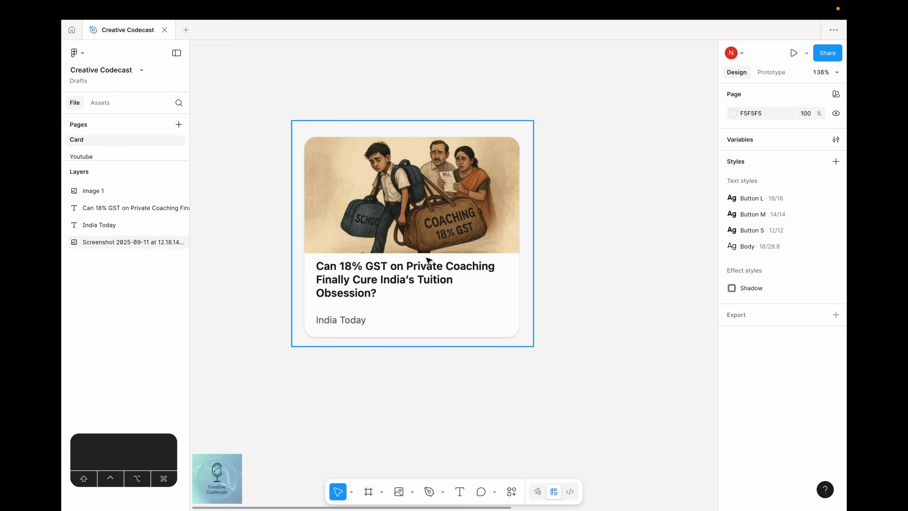
Step: On the Card page, move the reference card screenshot to X -753, Y -675
left_click(406, 310)
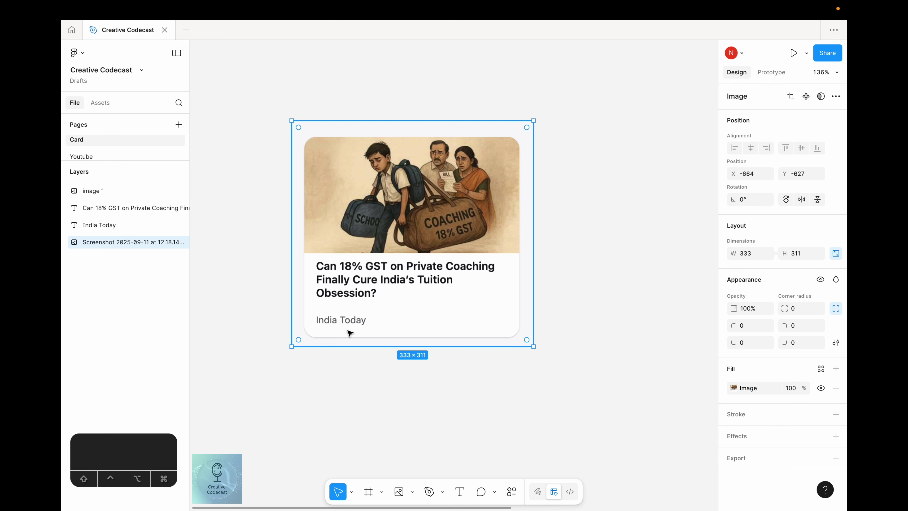
scroll(417, 321, "down", 3)
left_click_drag(408, 307, 339, 236)
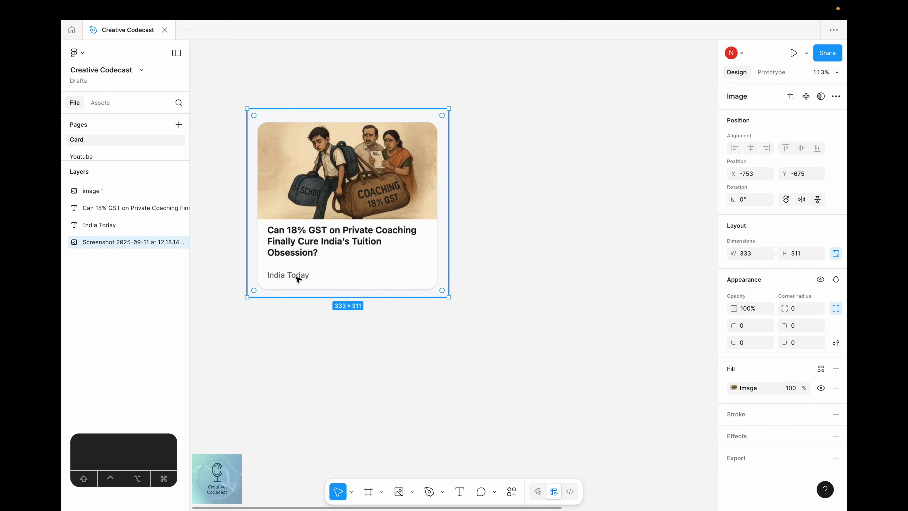
Step: Move the separate coaching illustration beside the reference card, to X -363, Y -668
scroll(442, 280, "down", 5)
left_click_drag(430, 282, 494, 317)
left_click_drag(658, 235, 486, 219)
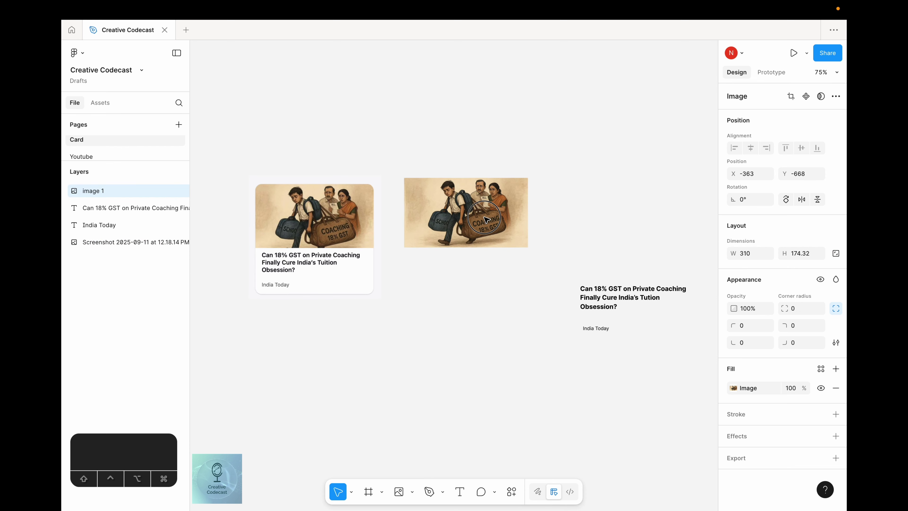
Step: Place the GST headline below the illustration and the India Today text below the headline, left-aligned at X -363
scroll(486, 219, "up", 5)
left_click(653, 329)
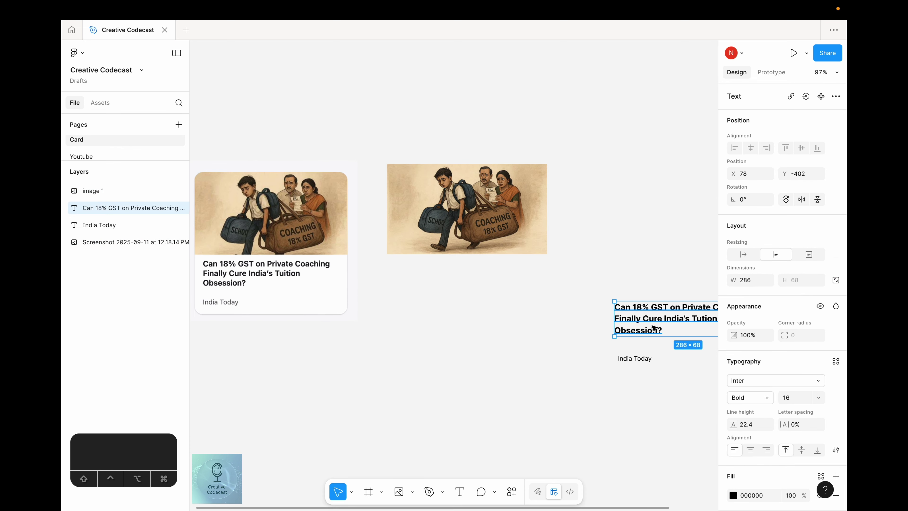
left_click_drag(653, 328, 425, 292)
left_click_drag(648, 362, 400, 315)
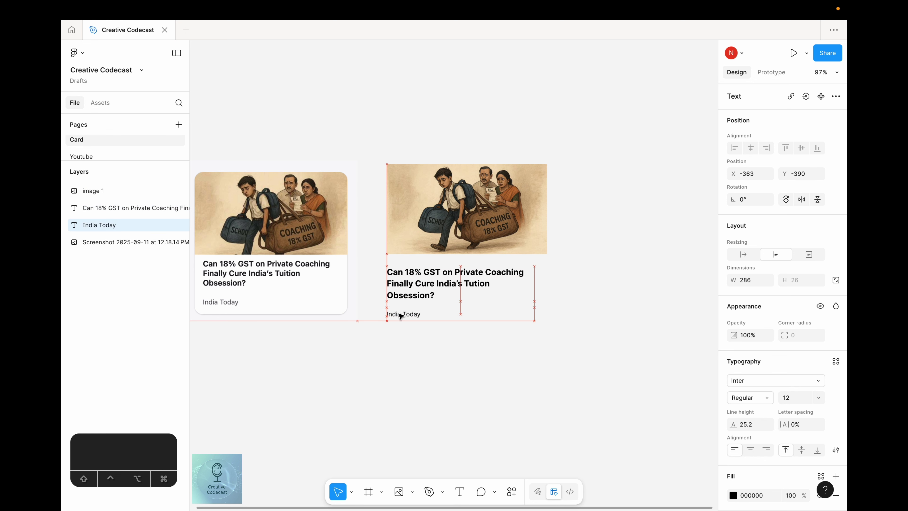
left_click(491, 387)
Step: Wrap the illustration, headline and India Today text together in one auto-layout frame
scroll(477, 377, "right", 2)
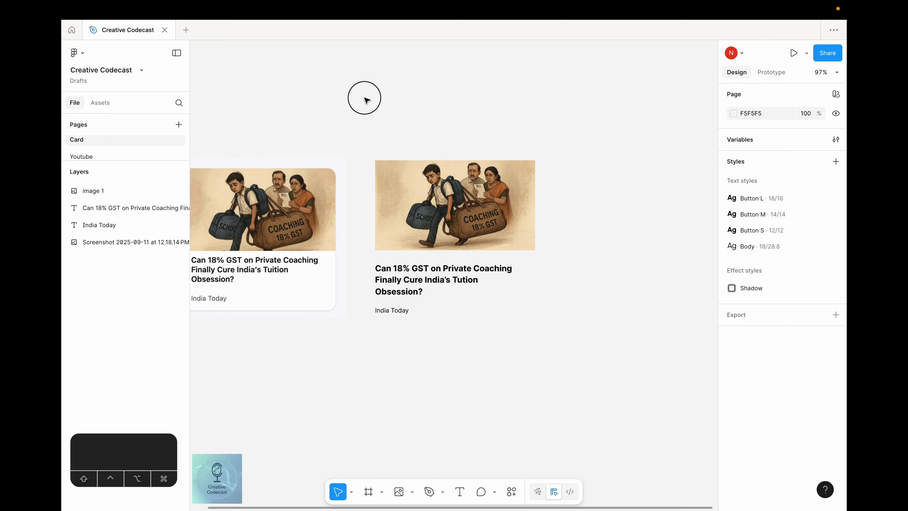
left_click_drag(365, 98, 594, 368)
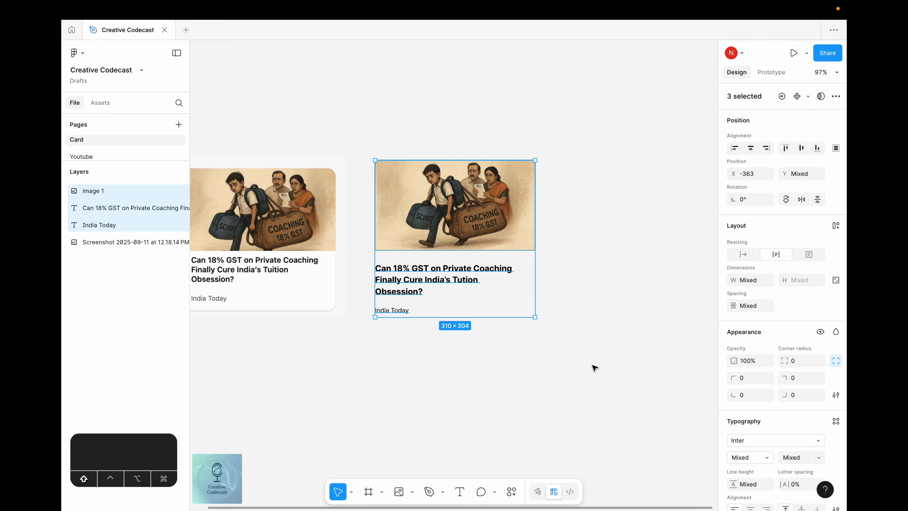
key("shift+a")
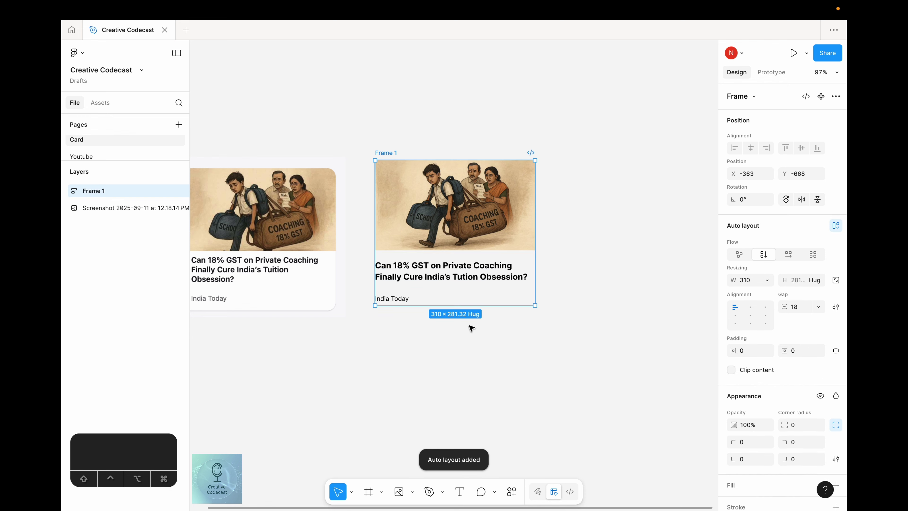
Step: Add a white FFFFFF fill to the card's auto-layout frame
scroll(754, 361, "down", 5)
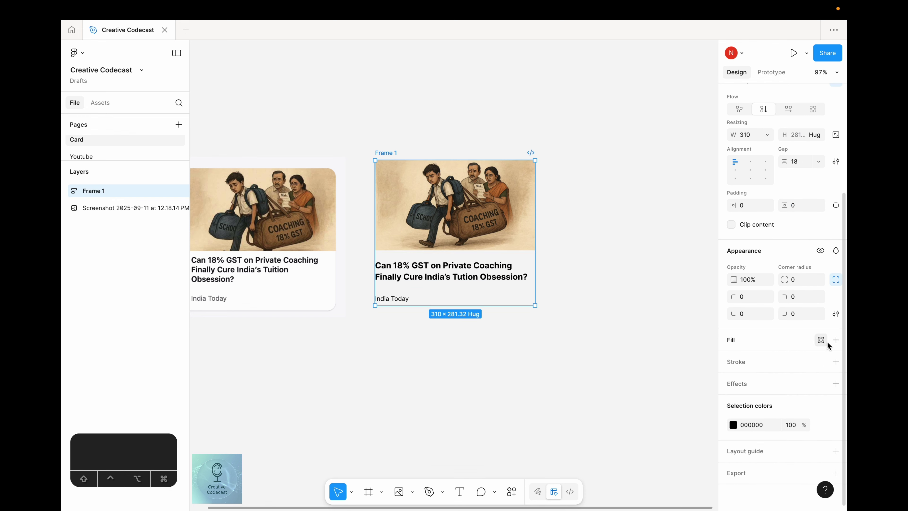
left_click(836, 341)
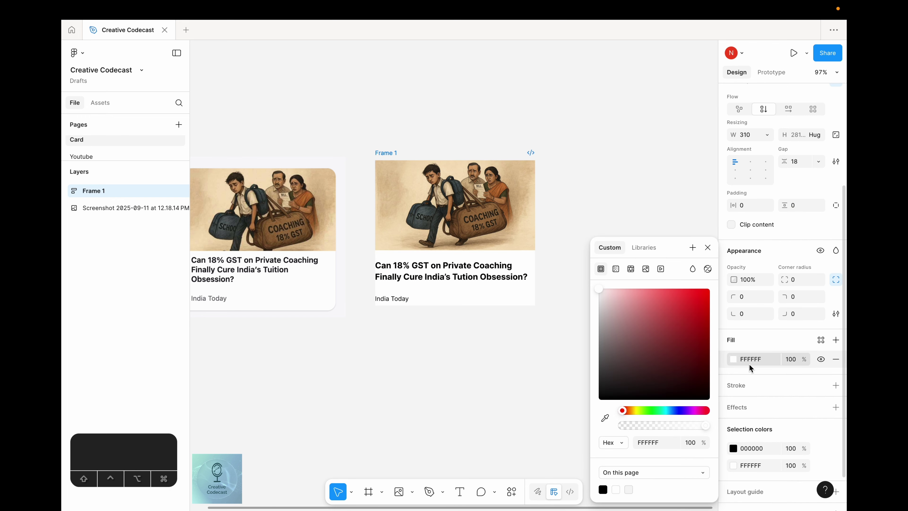
left_click(474, 365)
Step: Give the card's auto-layout frame 12 horizontal and 12 vertical padding and a corner radius of 20
left_click(413, 299)
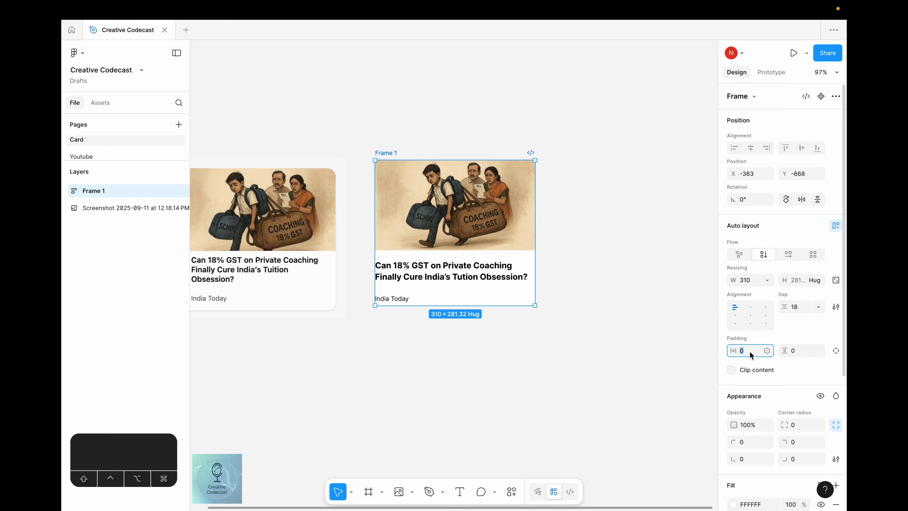
type("12")
left_click(790, 352)
type("12")
key("Return")
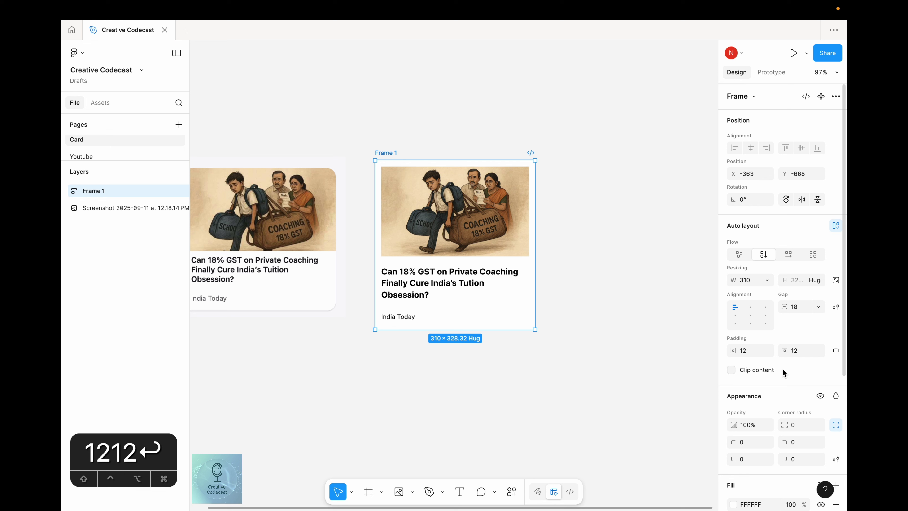
type("20")
key("Return")
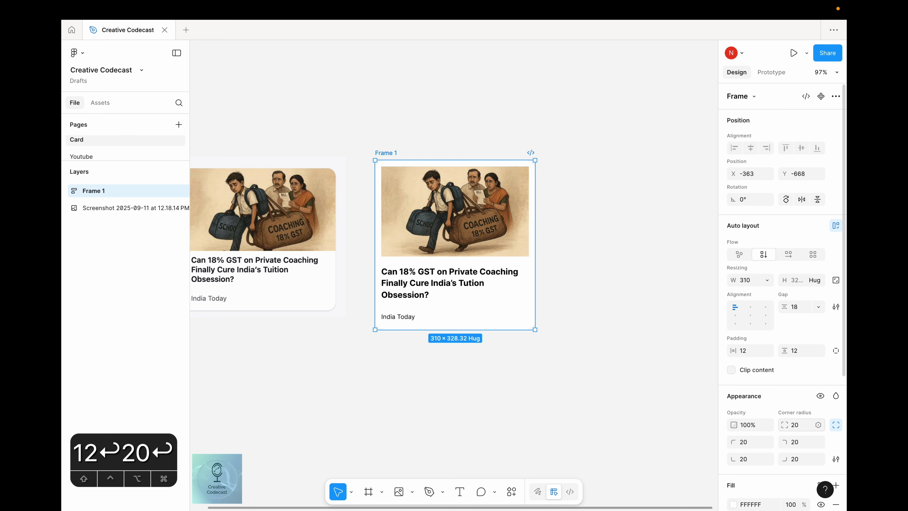
Step: Round only the two upper corners of the card's illustration with a radius of 20
left_click(431, 185)
left_click(431, 185)
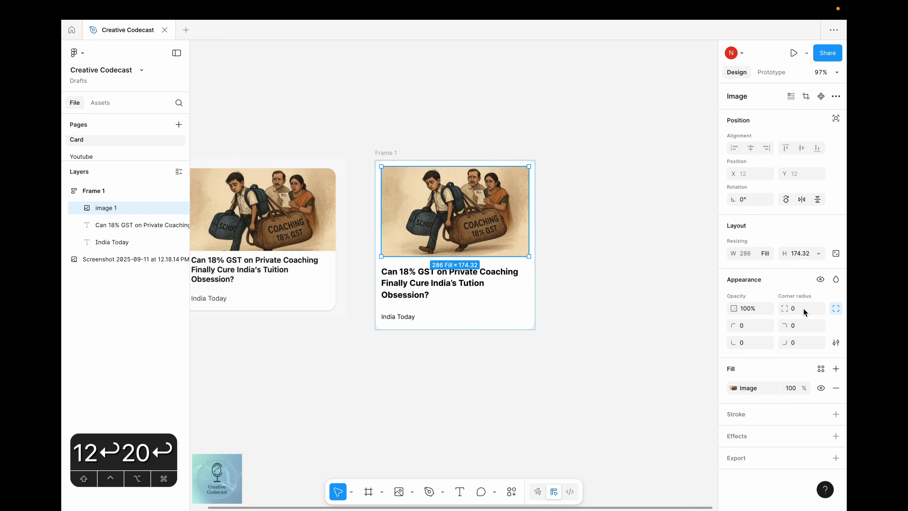
type("20")
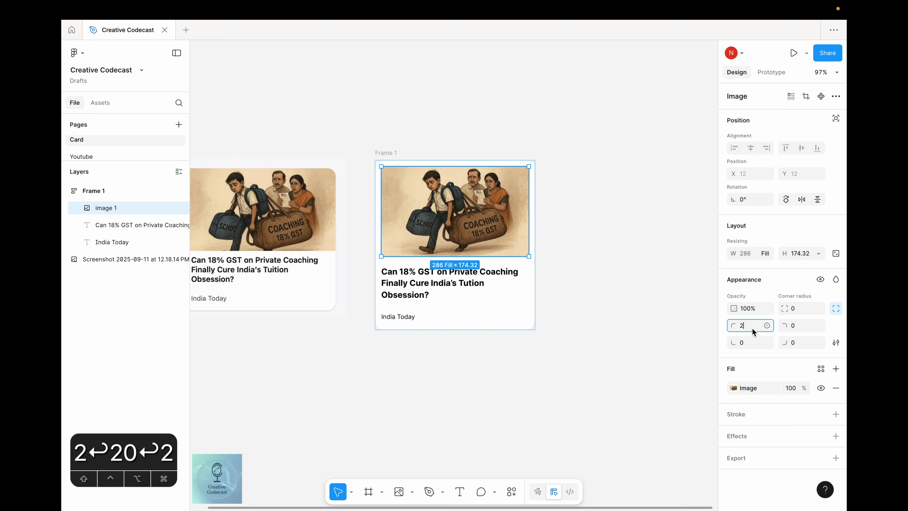
left_click(783, 327)
type("20")
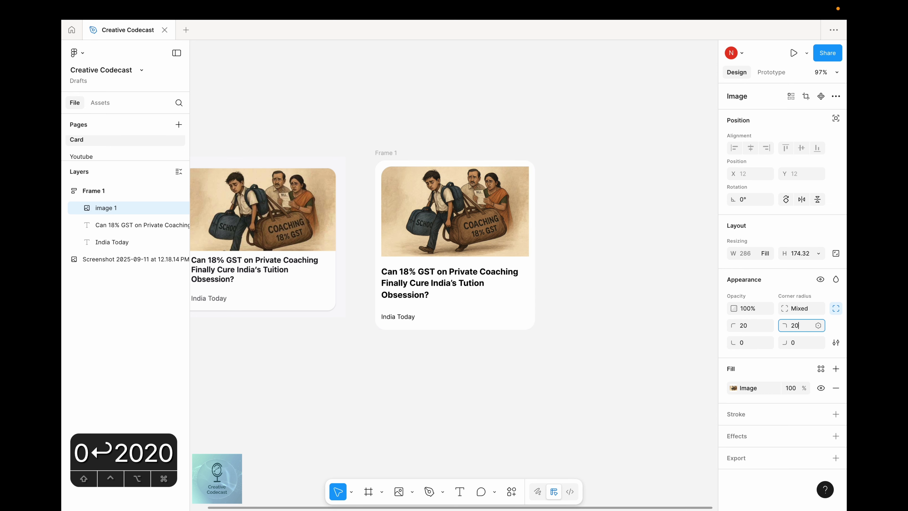
key("Return")
left_click(614, 368)
scroll(465, 251, "left", 5)
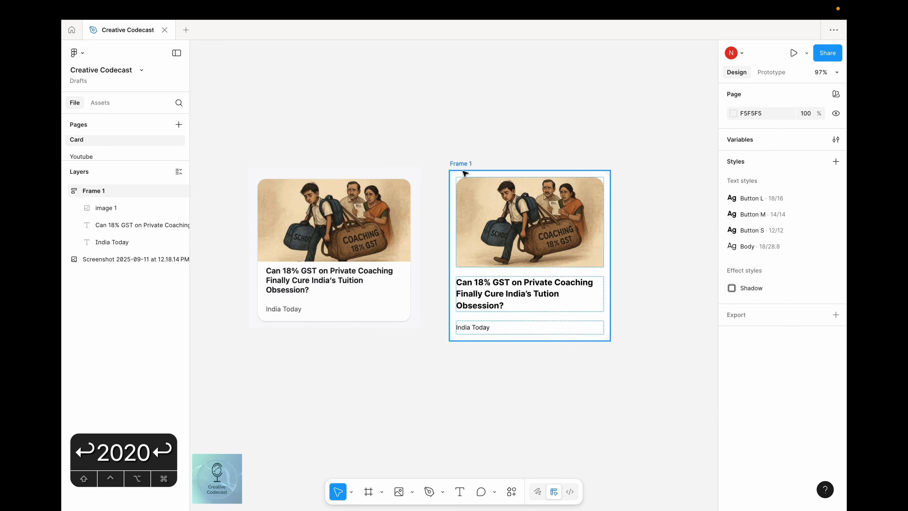
left_click(466, 165)
scroll(477, 168, "right", 5)
left_click_drag(466, 281, 633, 298)
key("super+z")
left_click_drag(327, 353, 413, 339)
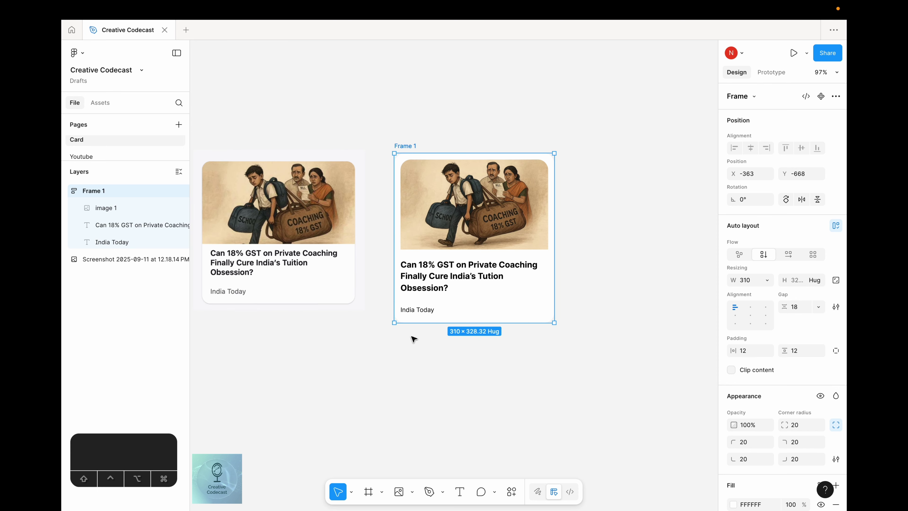
left_click(340, 349)
left_click_drag(346, 327, 380, 328)
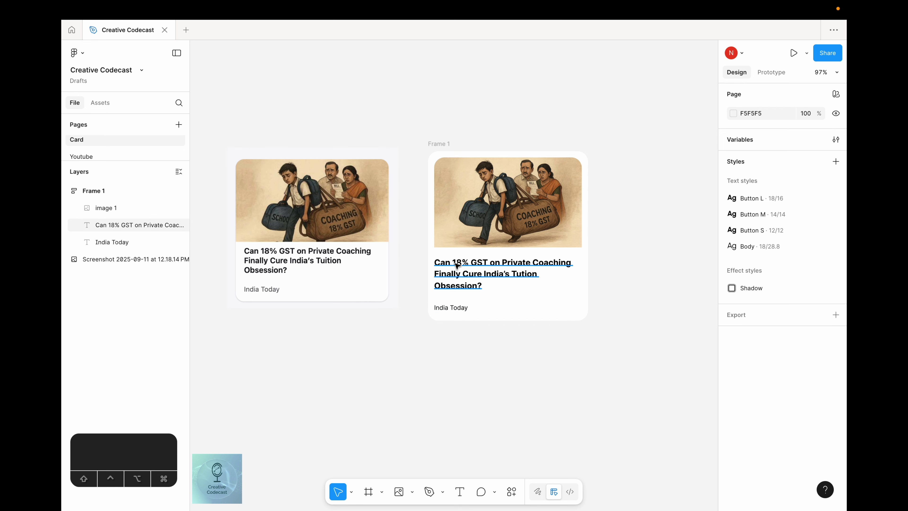
Step: Take the illustration out of the card's auto-layout frame and place the remaining text frame directly below it, at X -351, Y -451
left_click(437, 144)
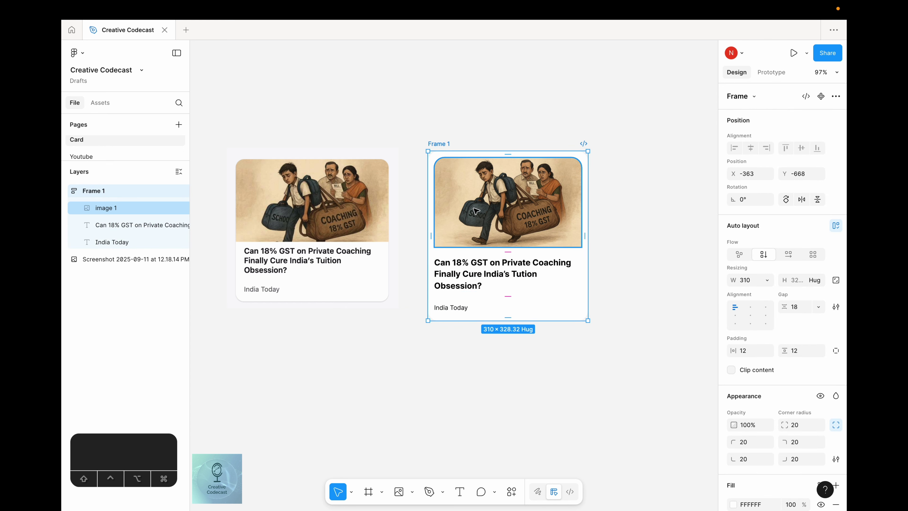
left_click(105, 211)
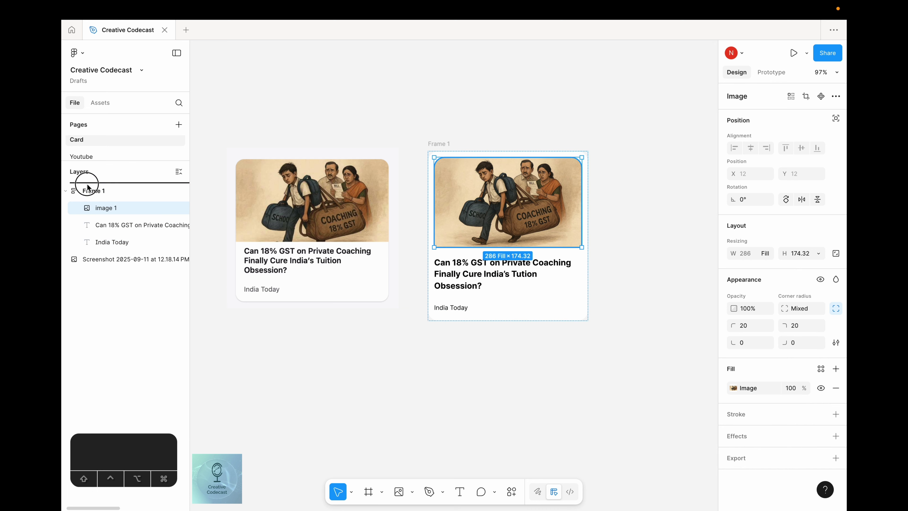
left_click_drag(87, 186, 88, 187)
left_click(67, 208)
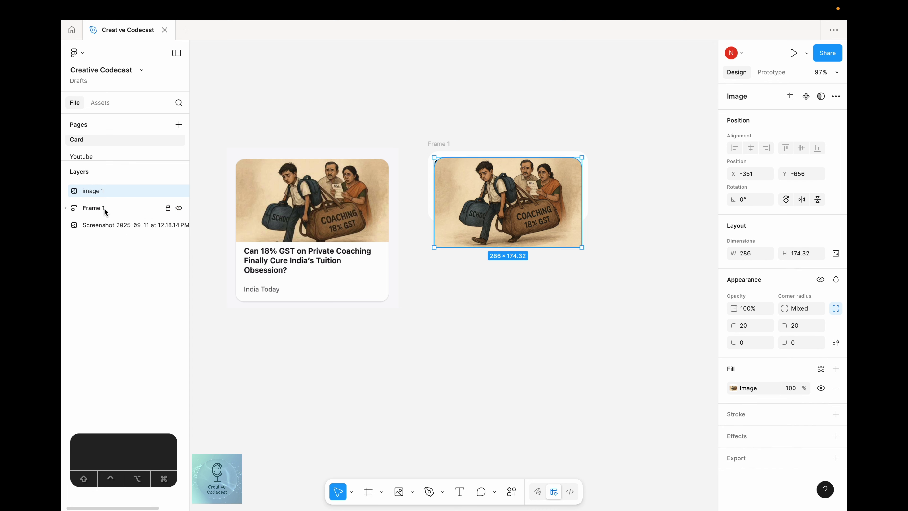
left_click(94, 208)
left_click_drag(501, 191, 503, 302)
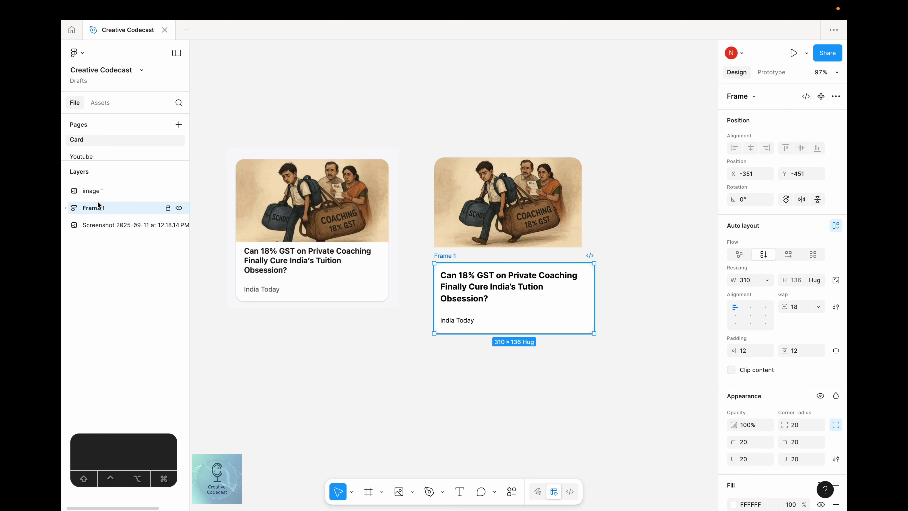
Step: Wrap the illustration and the text frame in a new vertical auto-layout frame with a gap of 0
left_click(128, 194)
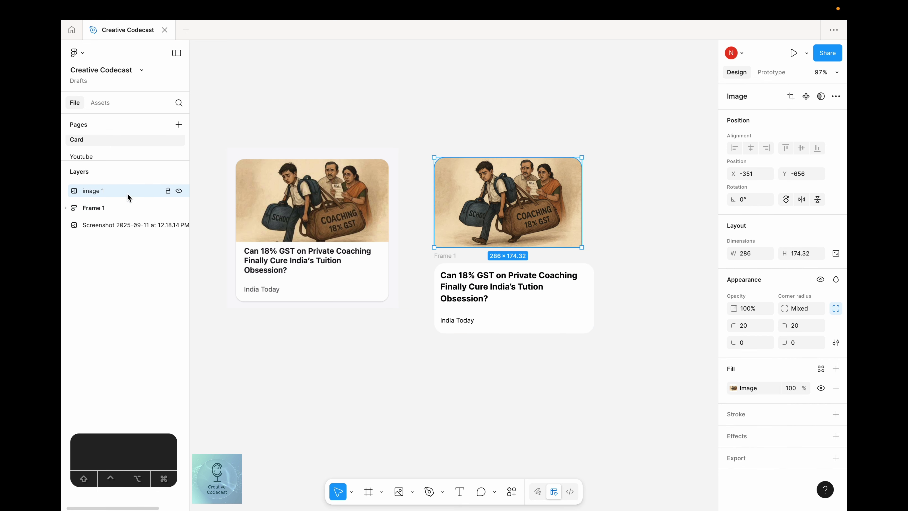
left_click(443, 357)
left_click_drag(406, 128, 612, 376)
key("shift+a")
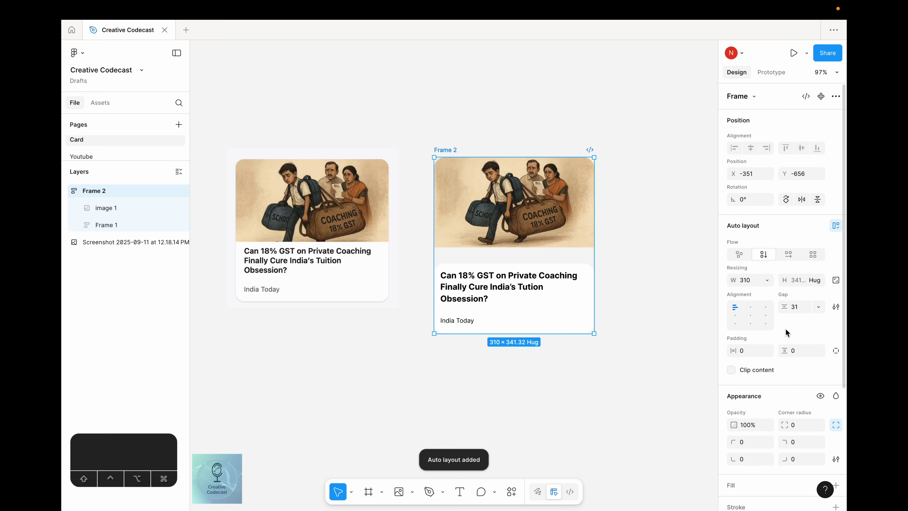
left_click(799, 311)
key("Return")
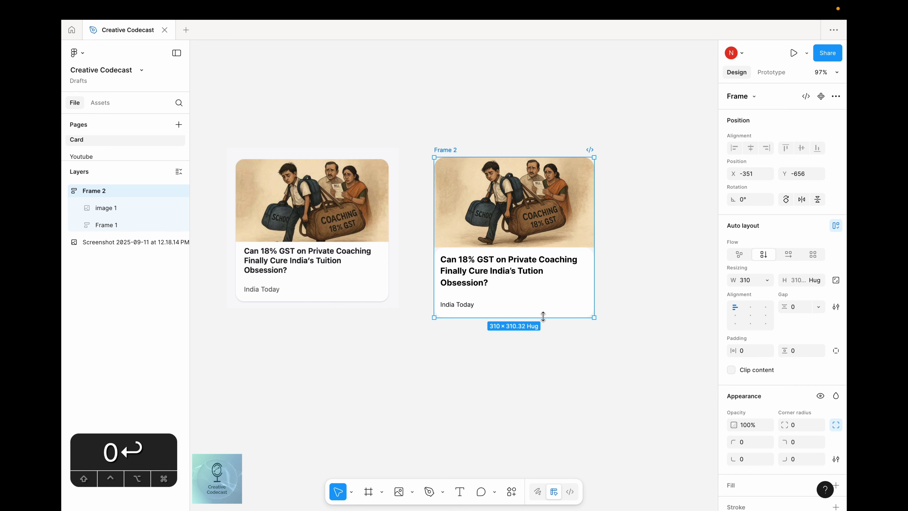
Step: Set the two upper corner radii of the card's text frame to 0 so it meets the illustration squarely
left_click(525, 289)
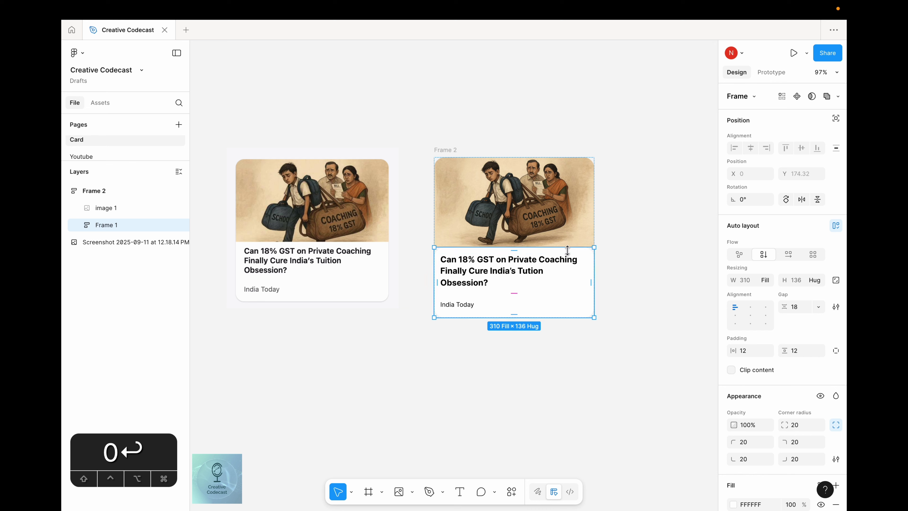
left_click(750, 444)
type("0")
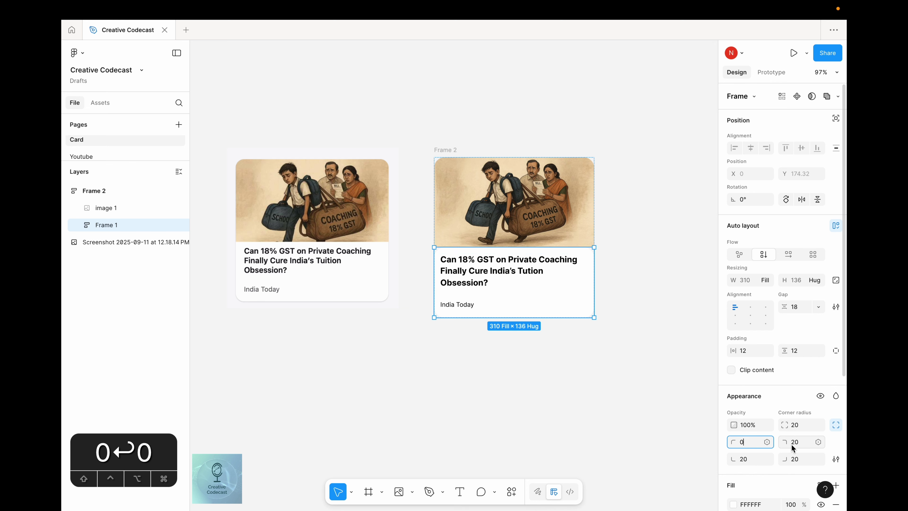
type("0")
key("Return")
left_click(613, 359)
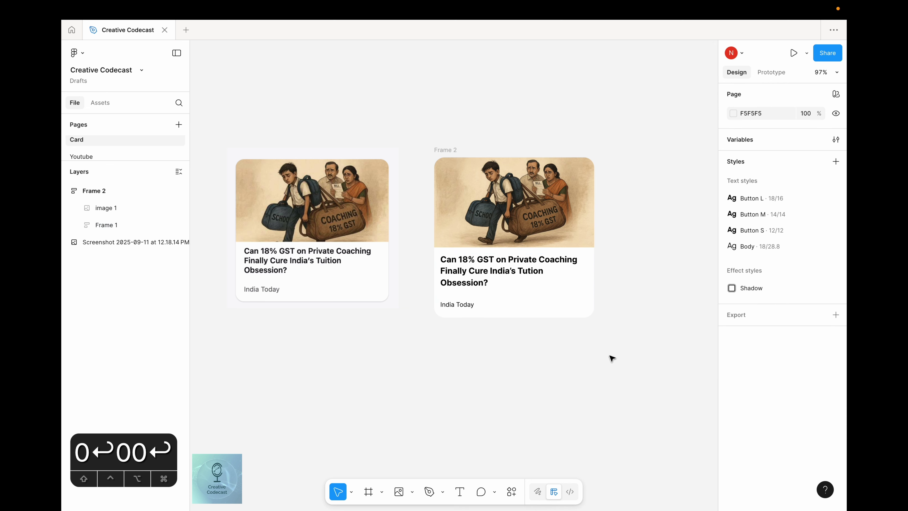
scroll(603, 270, "right", 3)
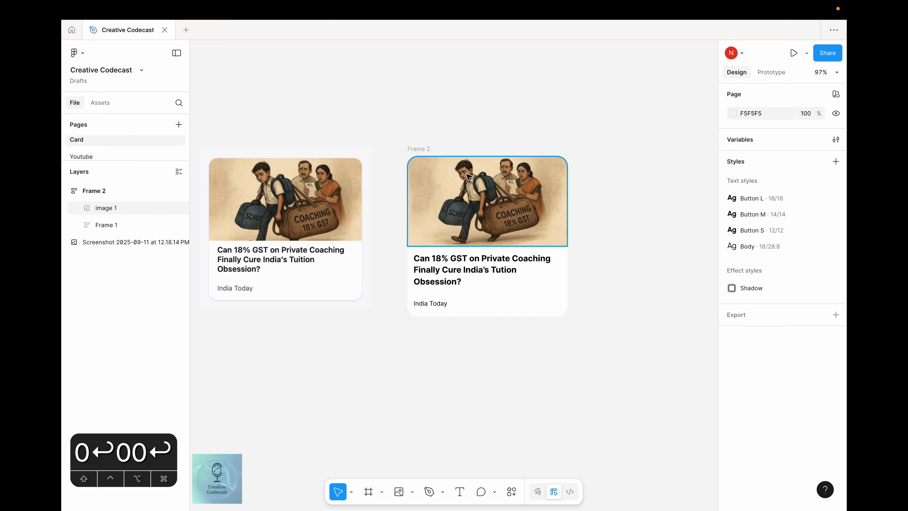
Step: Remove the reference screenshot and add the text "WRAP" near the finished card
left_click(418, 153)
left_click_drag(418, 154, 403, 145)
left_click_drag(552, 253, 566, 294)
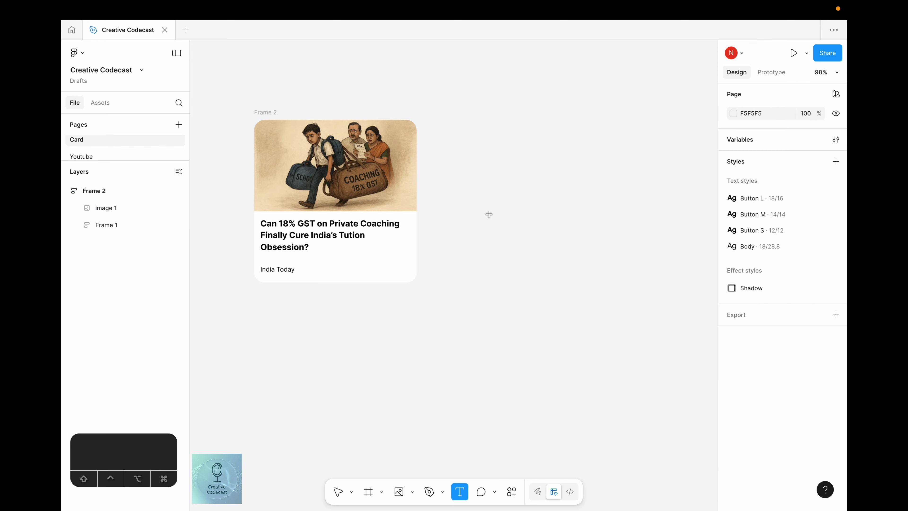
left_click(495, 207)
type("WRAP")
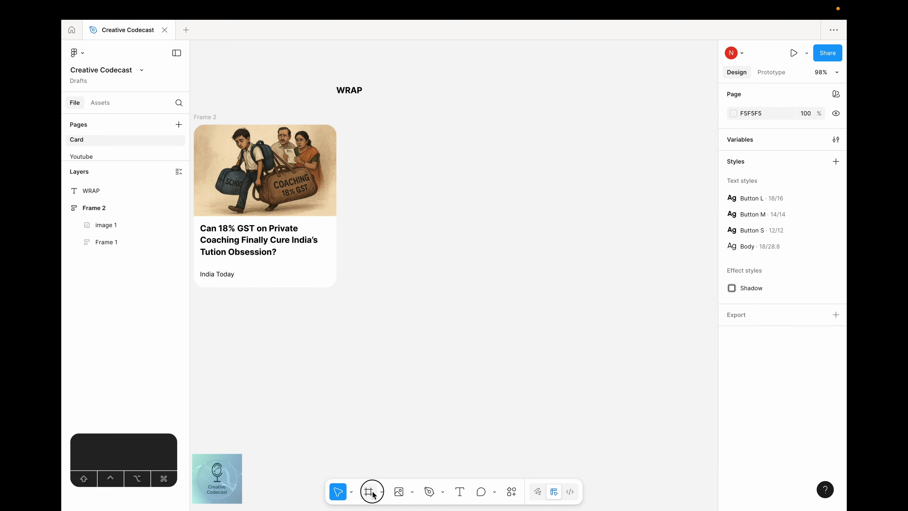
Step: Draw an empty frame about 853 × 615 beside the card, below the WRAP text
left_click(369, 491)
left_click_drag(359, 126, 689, 446)
scroll(547, 398, "left", 5)
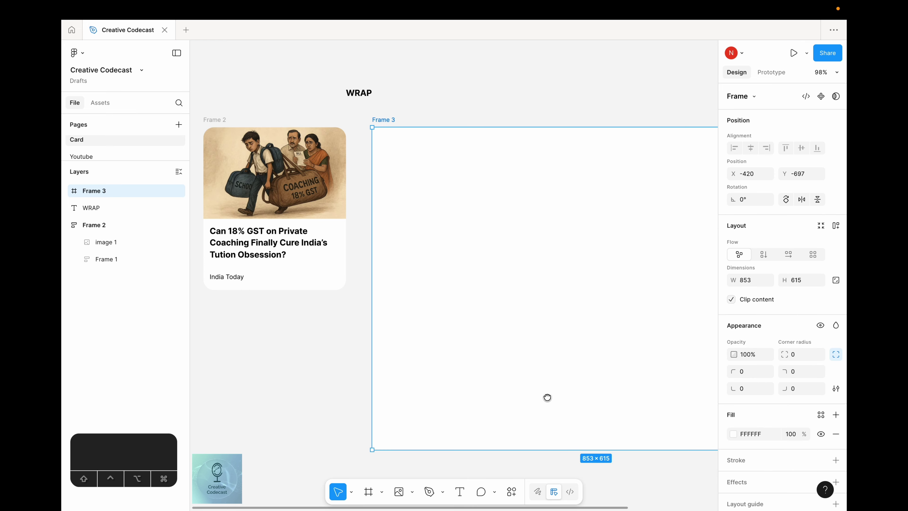
Step: Move the card into the large empty frame at X 61, Y 47 and make it 293 wide
left_click(209, 120)
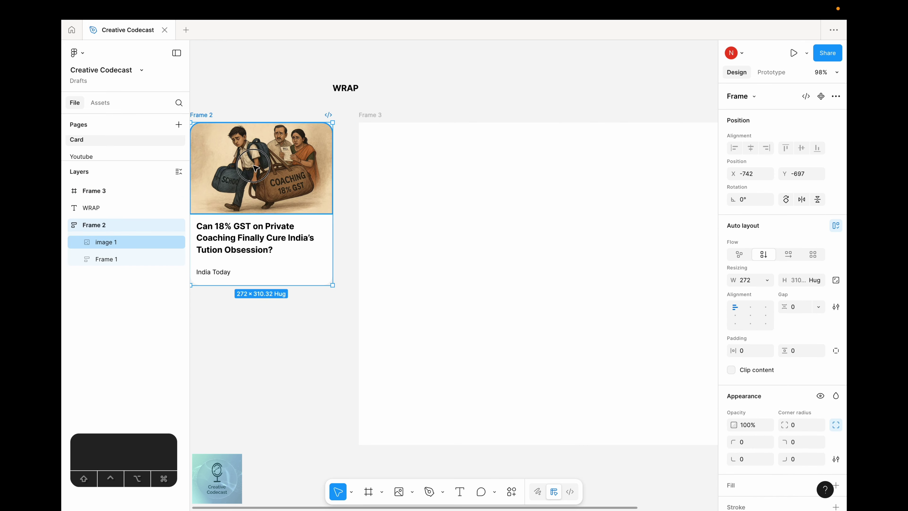
left_click_drag(209, 120, 408, 156)
left_click_drag(531, 243, 544, 217)
left_click_drag(476, 241, 477, 230)
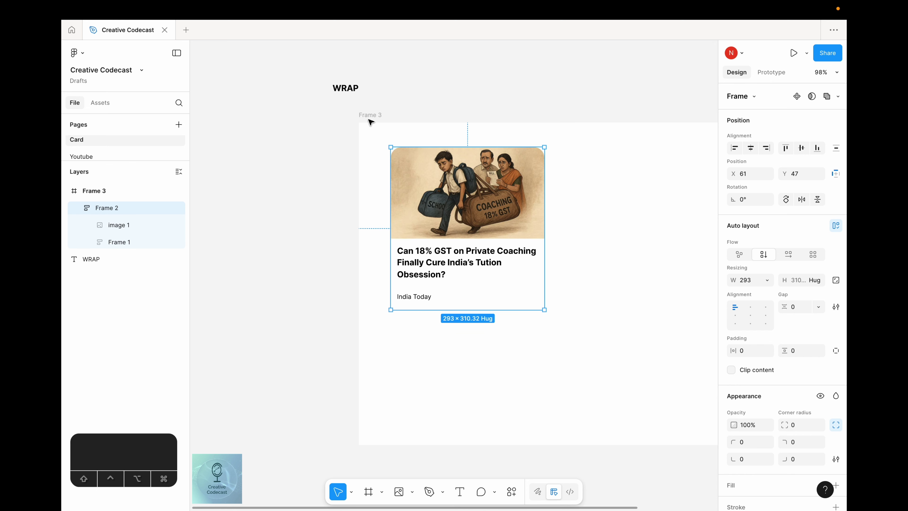
Step: Change the large frame's fill to light gray DFDFDF so the white card stands out
left_click(368, 105)
left_click(370, 114)
mouse_move(522, 250)
left_mouse_down()
mouse_move(363, 231)
mouse_move(395, 230)
left_mouse_up()
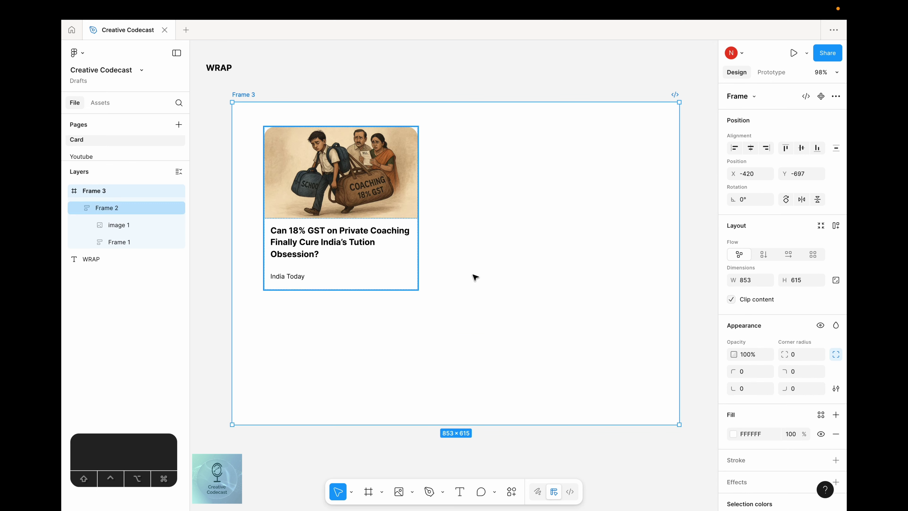
left_click(733, 435)
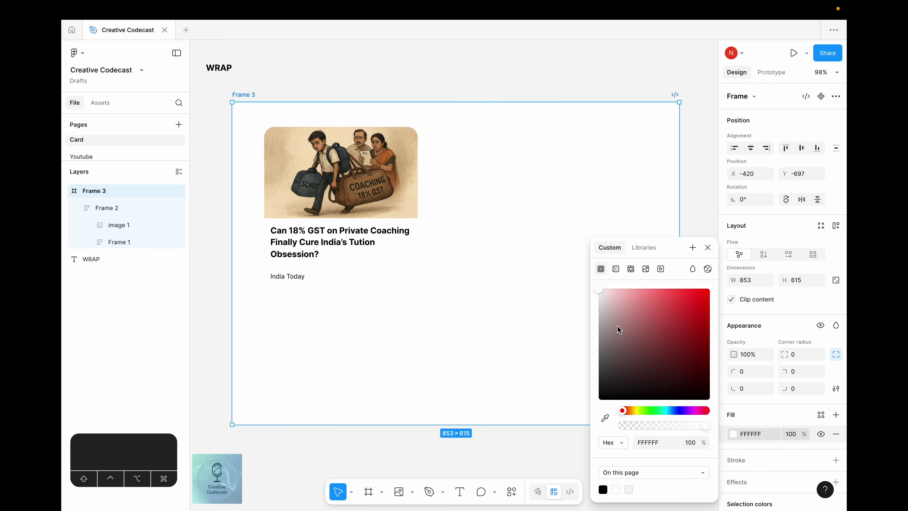
left_click_drag(602, 317, 596, 308)
left_click(426, 92)
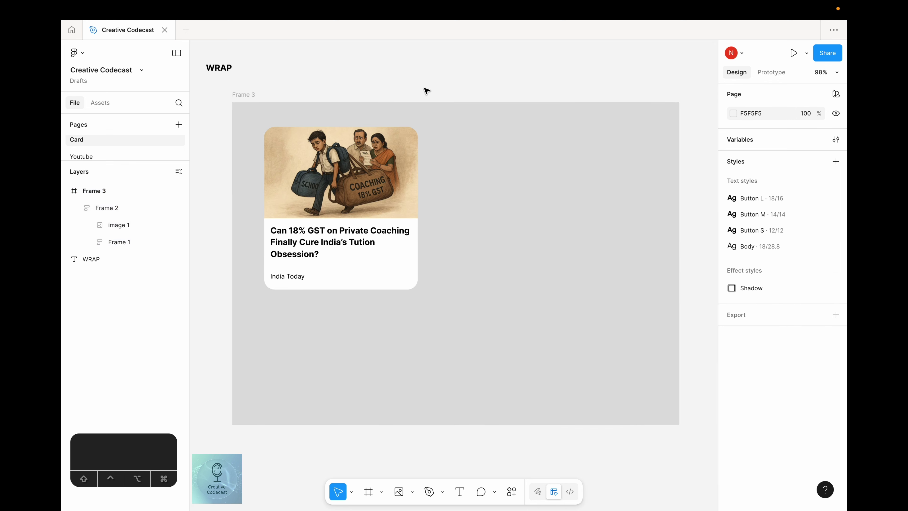
Step: Duplicate the card inside the gray frame, placing the copy beside the original at X 380, Y 47
left_click(385, 223)
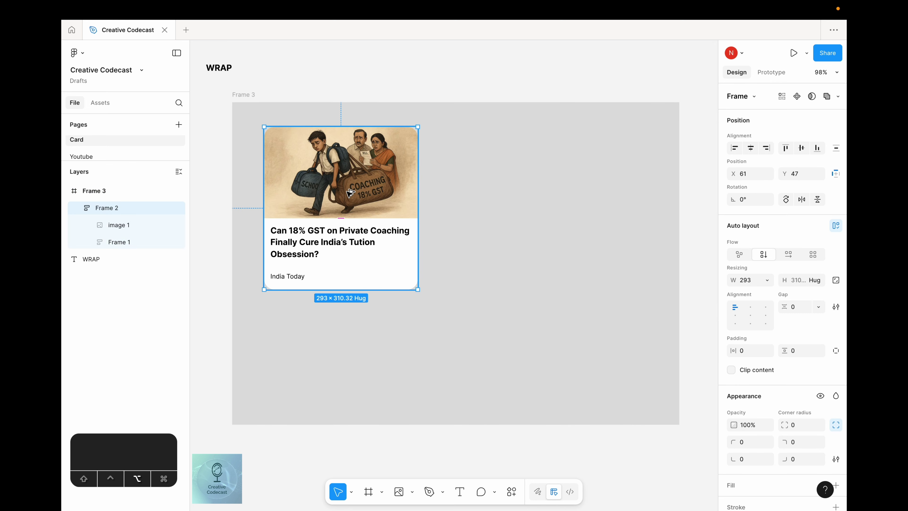
left_click_drag(350, 193, 511, 192)
scroll(534, 248, "right", 3)
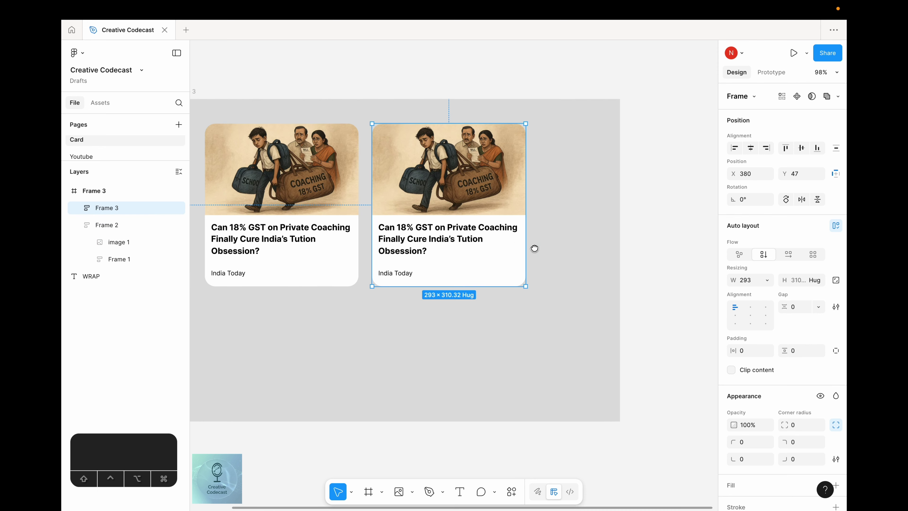
Step: Widen the gray frame to about 1357 and add a third copy of the card in the same row
left_click(199, 94)
left_click(195, 92)
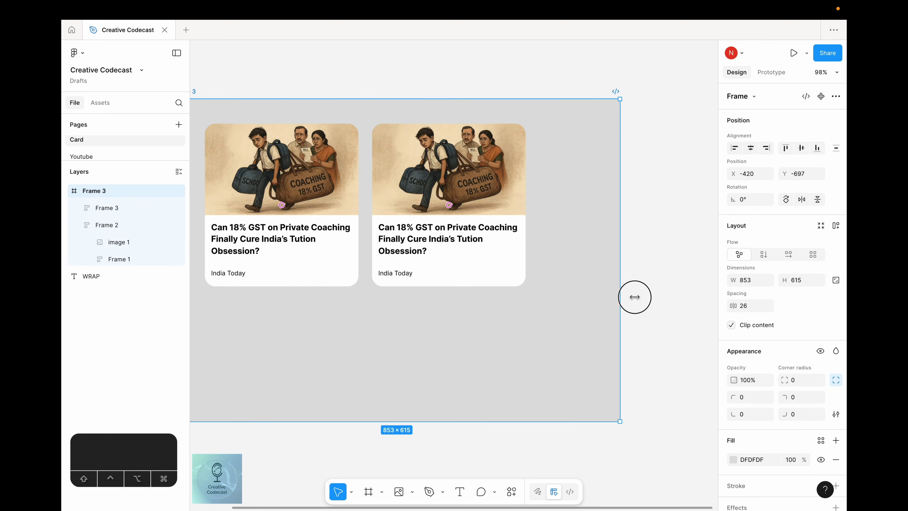
left_click_drag(634, 297, 756, 309)
left_click(343, 169)
left_click_drag(371, 189, 543, 188)
Step: Apply horizontal auto layout with wrapping to the gray frame and narrow it to 740 wide
key("Escape")
key("shift+2")
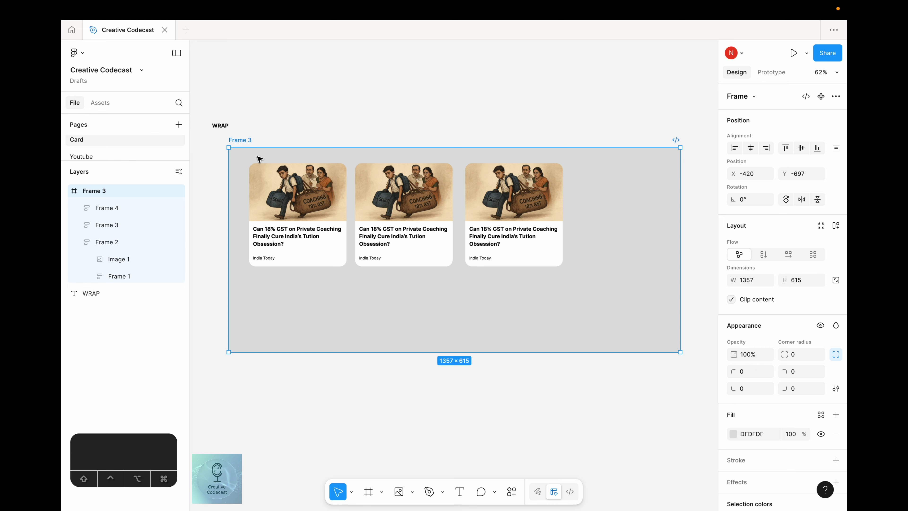
key("shift+a")
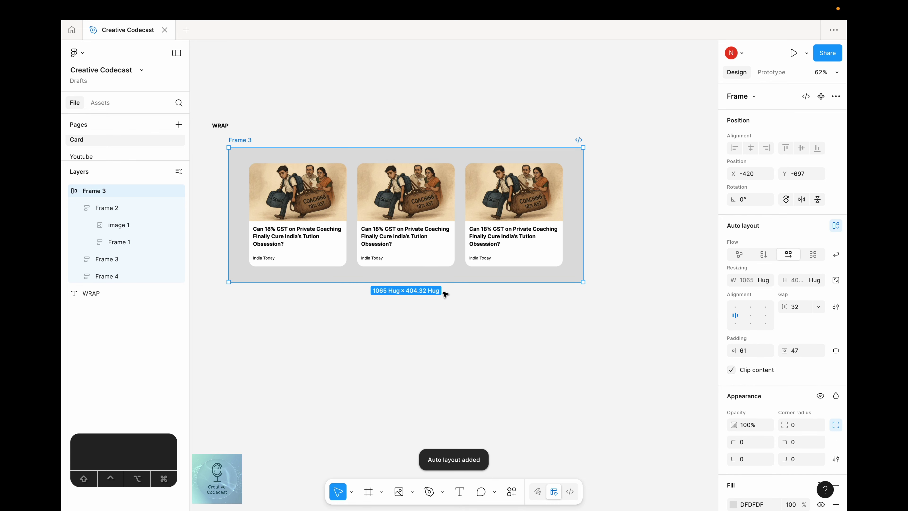
scroll(445, 293, "left", 3)
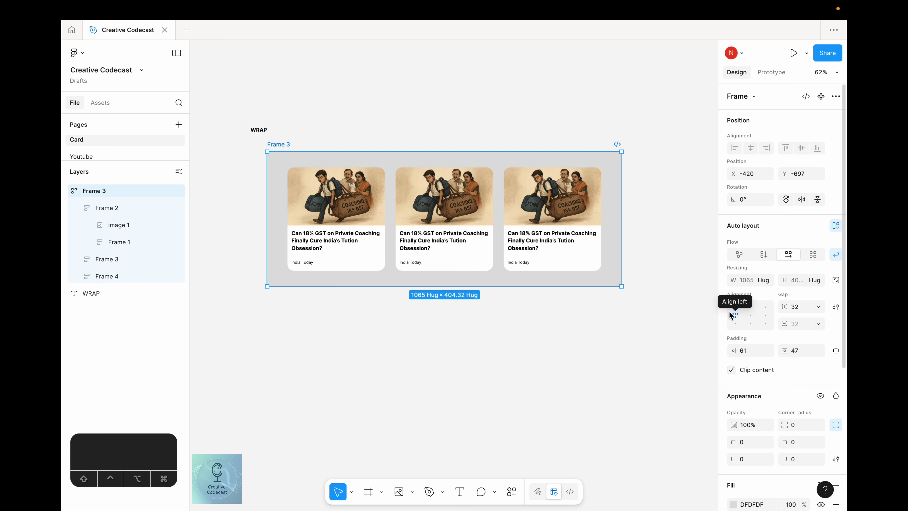
left_click_drag(625, 233, 514, 212)
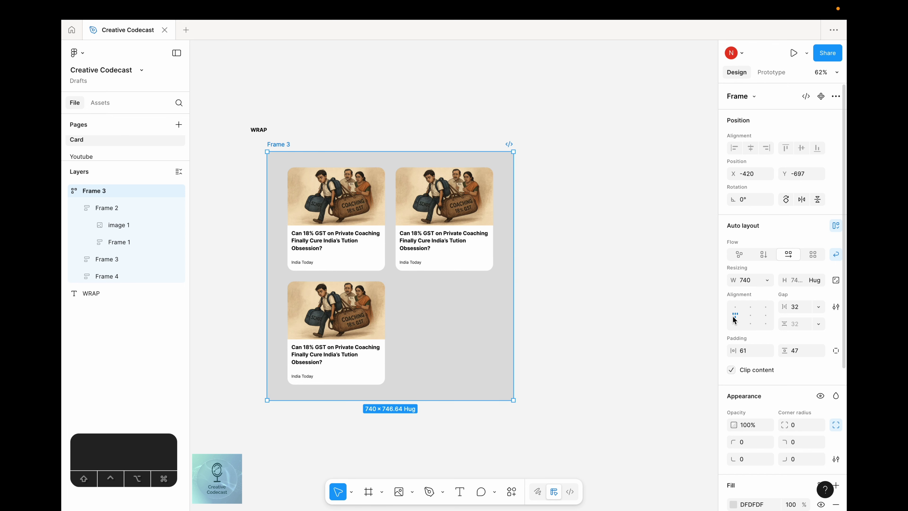
Step: Try center and right alignment for the wrapped cards, return to left alignment, and vary the gray frame's width
left_click(750, 317)
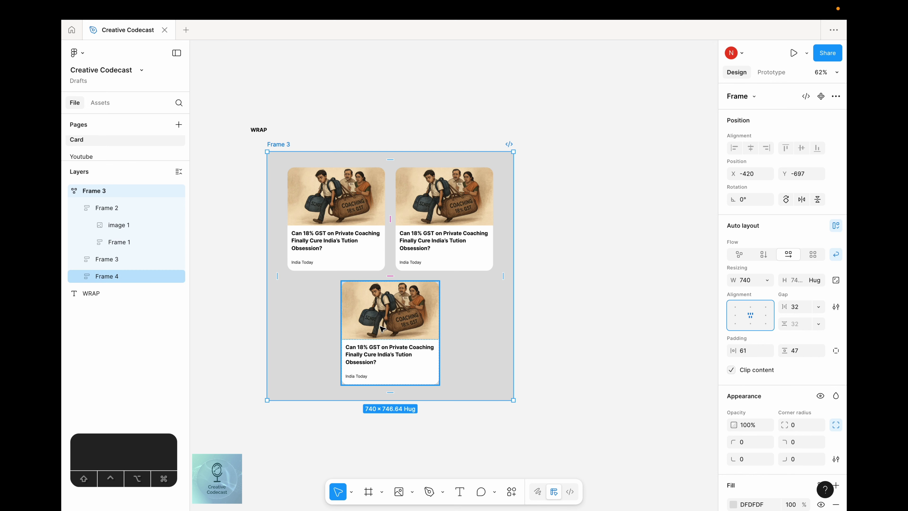
left_click(766, 316)
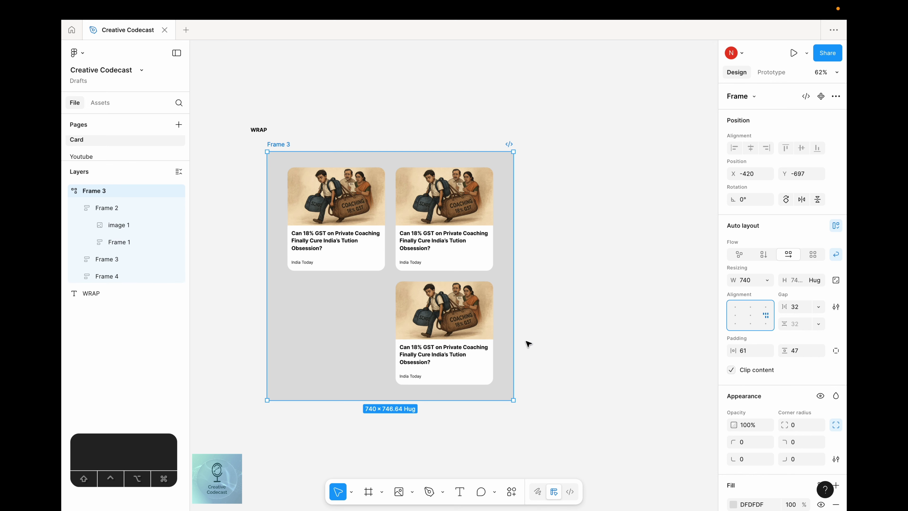
left_click_drag(514, 336, 533, 333)
left_click(733, 316)
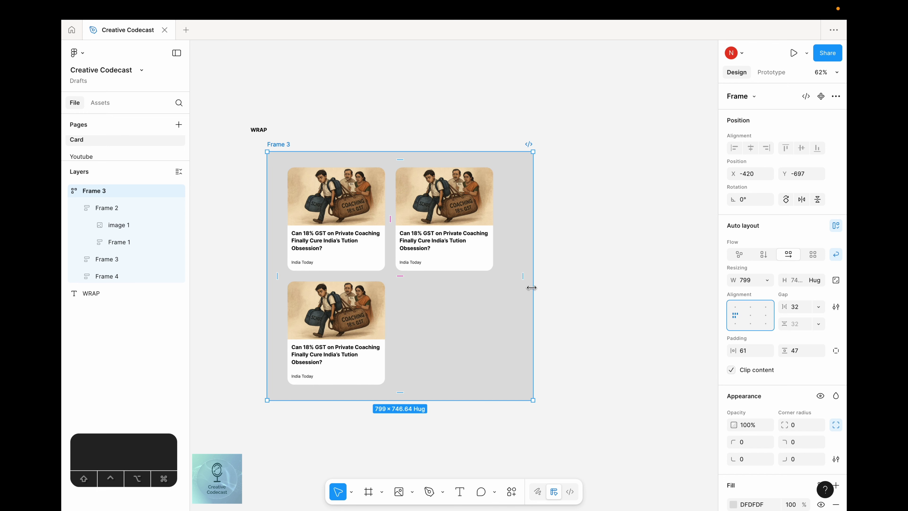
left_click_drag(533, 286, 383, 199)
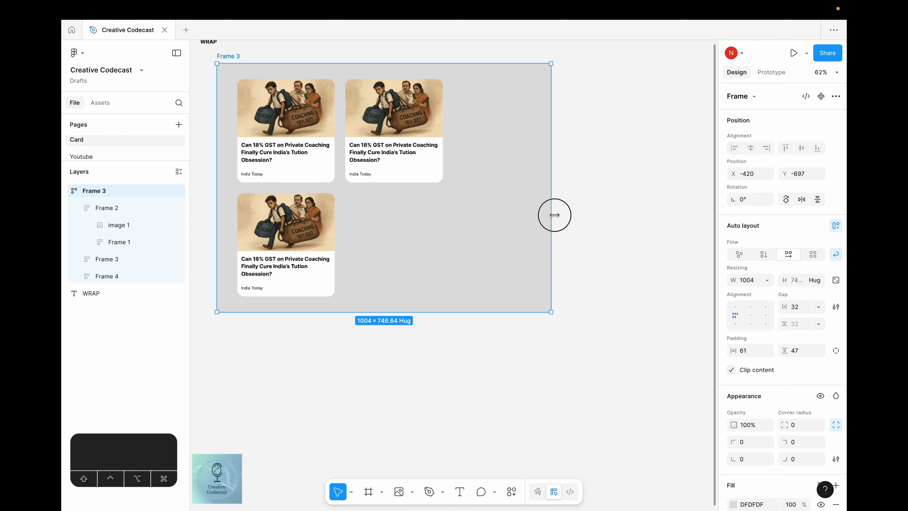